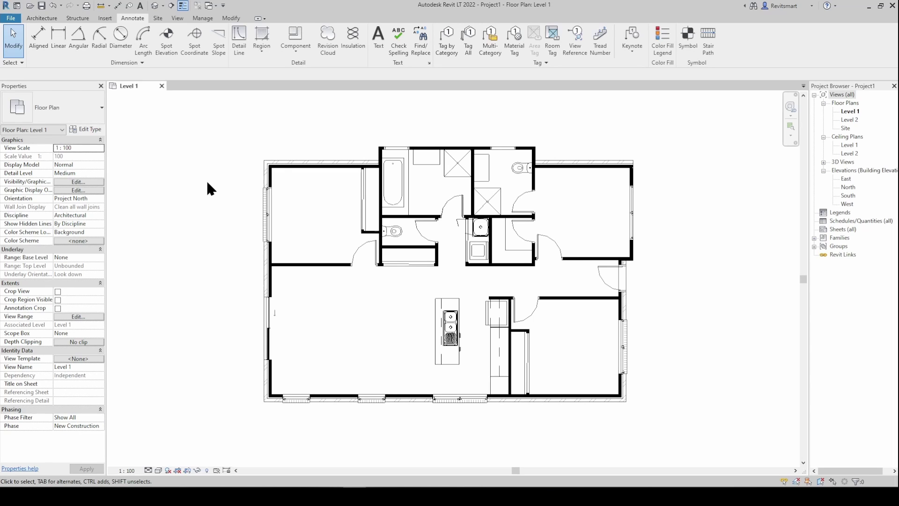
Step: Start an aligned dimension with Wall faces preferred, taking the outer brick face of the west wall as the first reference
click(38, 38)
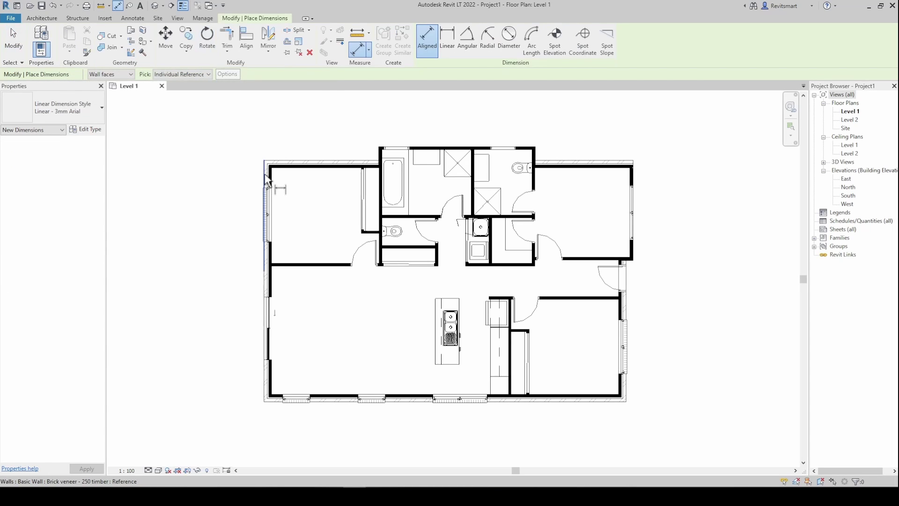
click(262, 263)
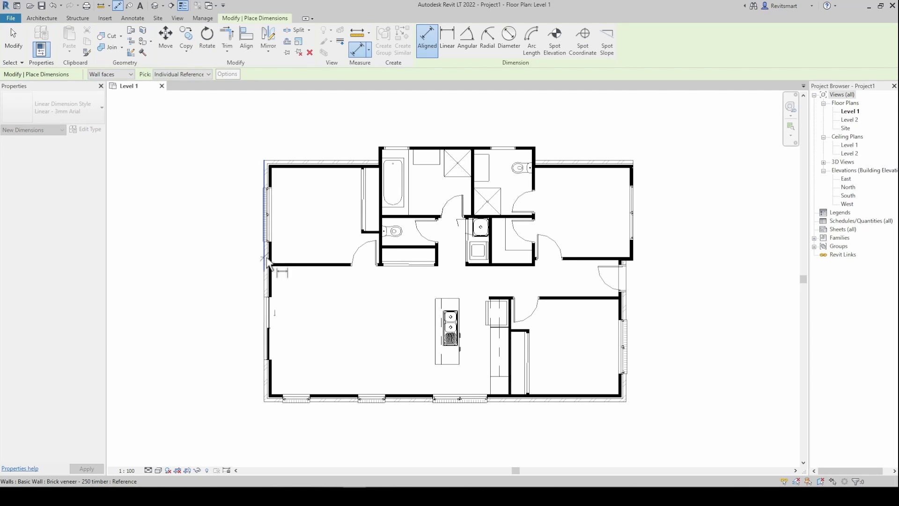
middle_drag(678, 189, 677, 212)
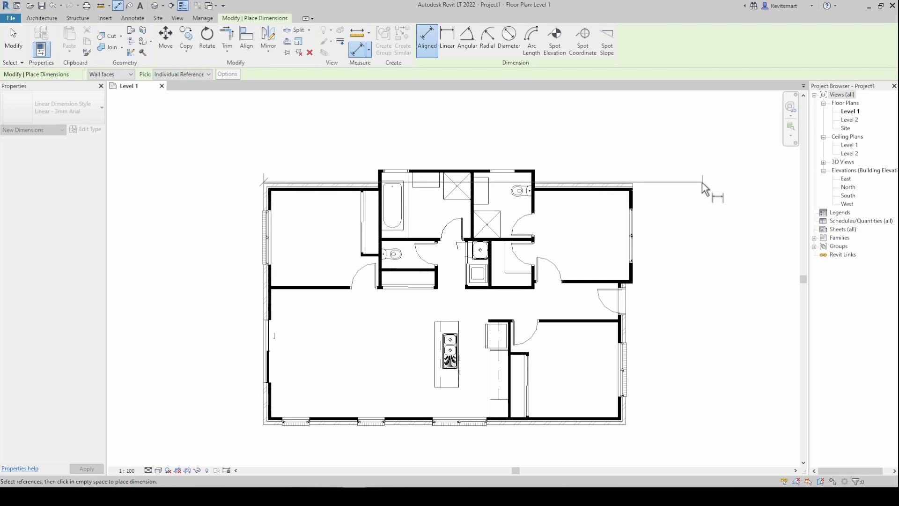
scroll(628, 199, up, 5)
scroll(620, 204, down, 5)
scroll(349, 206, up, 5)
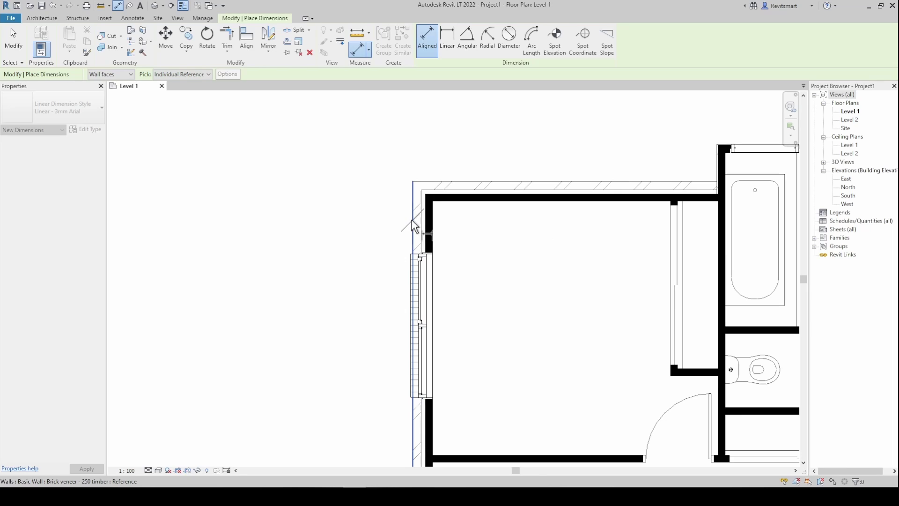
middle_drag(422, 232, 392, 228)
scroll(397, 229, down, 1)
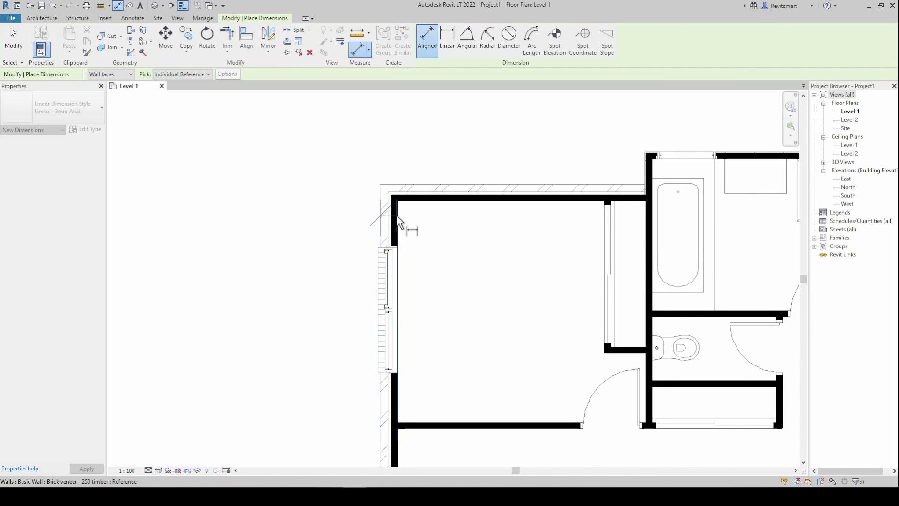
scroll(396, 215, up, 1)
scroll(397, 217, up, 1)
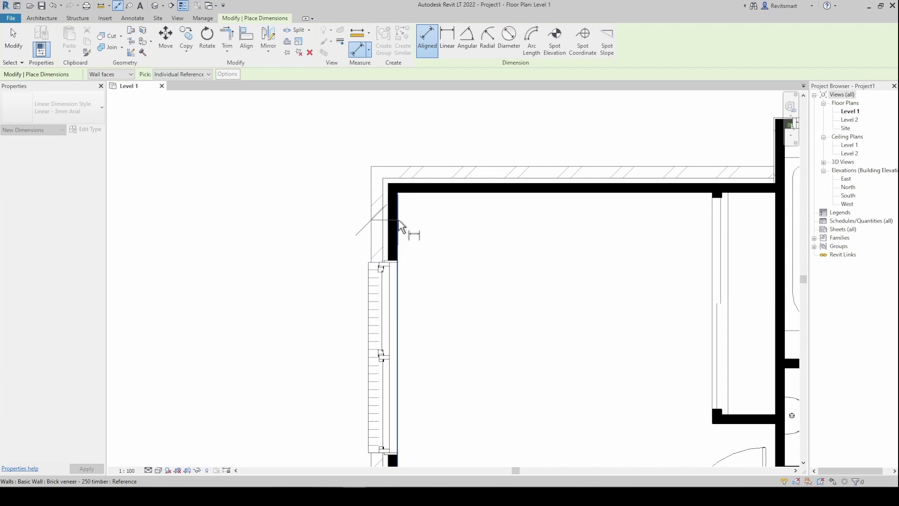
scroll(373, 210, down, 4)
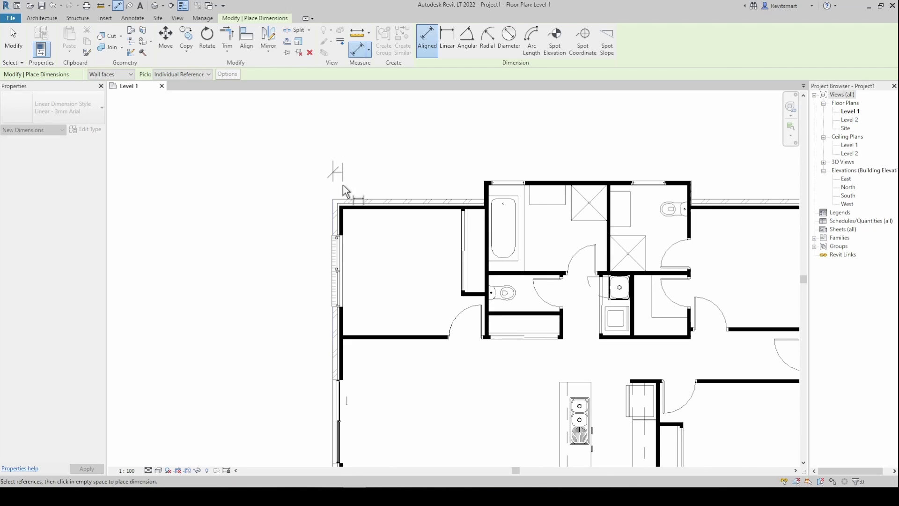
scroll(350, 227, down, 2)
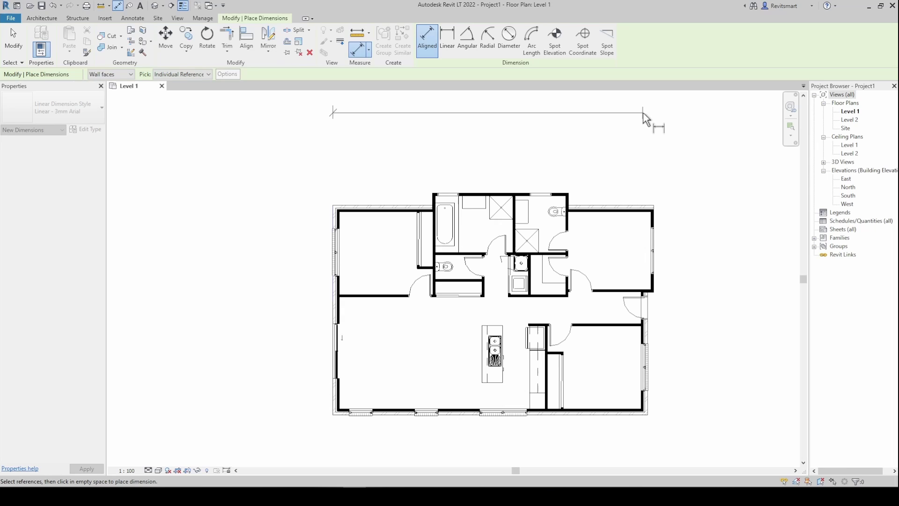
Step: Add the outer stud face of the northeast room's east wall as the end reference and place the overall dimension above the plan
scroll(651, 208, up, 5)
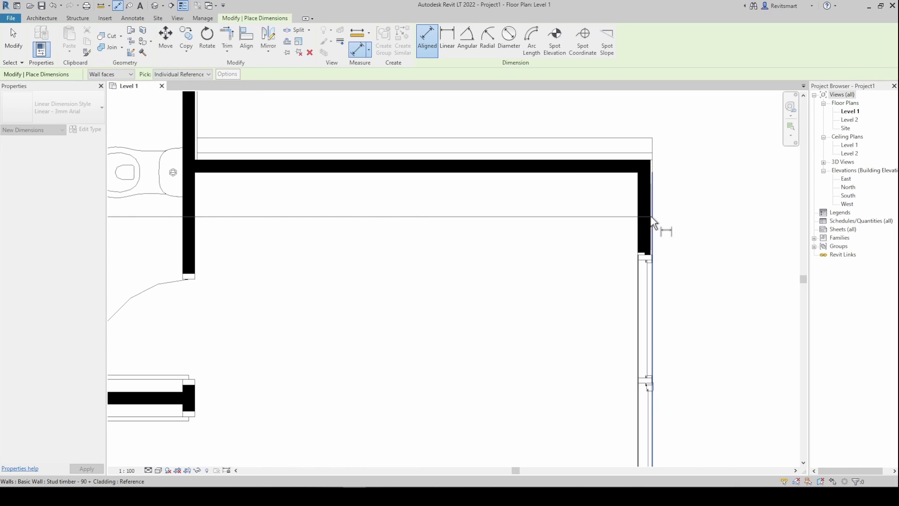
scroll(648, 196, up, 1)
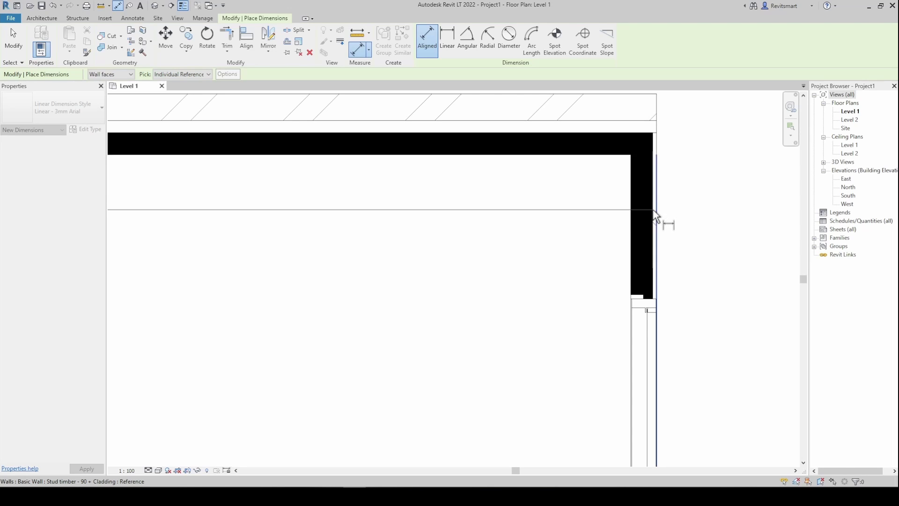
click(655, 212)
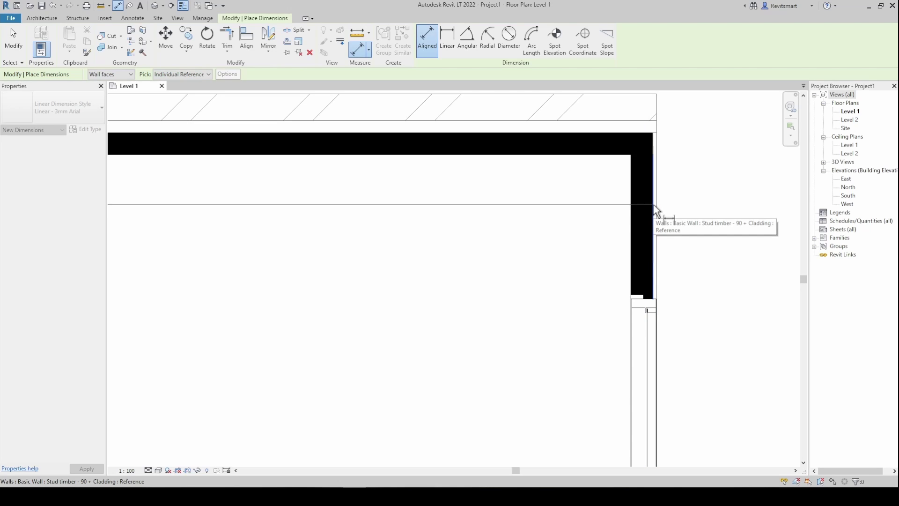
scroll(655, 208, down, 5)
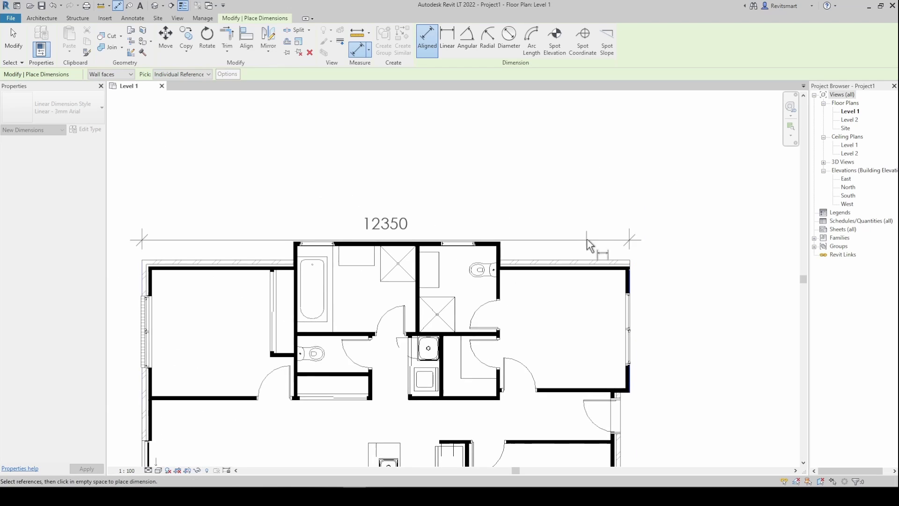
scroll(588, 241, down, 2)
click(600, 183)
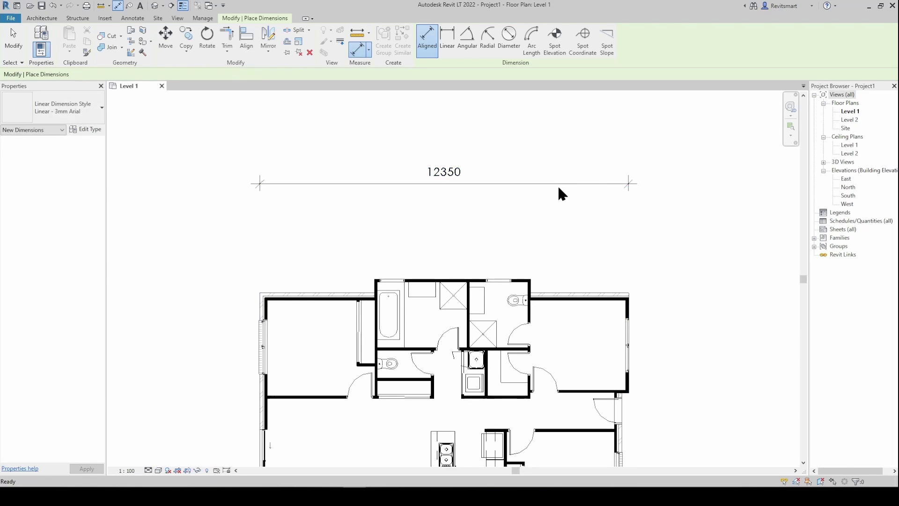
key(Escape)
click(556, 184)
middle_drag(555, 188, 554, 139)
key(Escape)
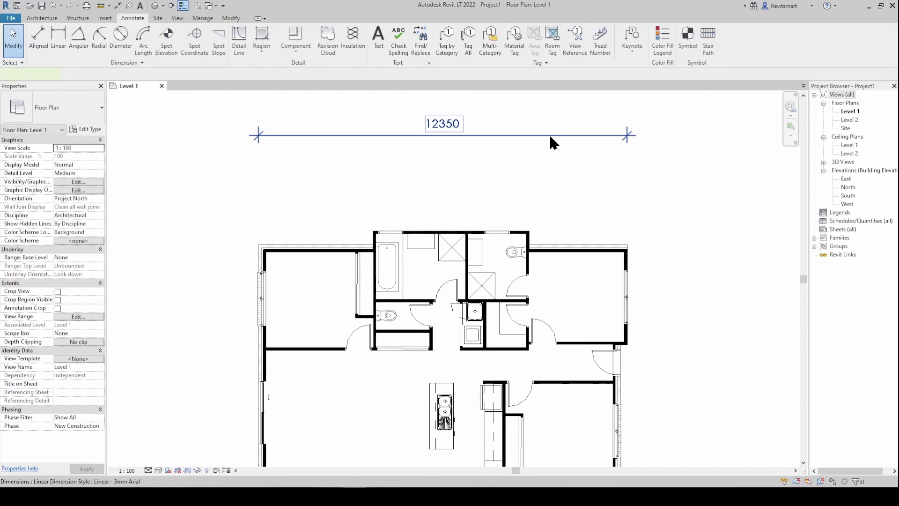
Step: Start a second overall aligned dimension at the living area's west wall outer brick face, keeping Wall faces as the preferred reference
click(38, 38)
middle_drag(319, 192, 326, 167)
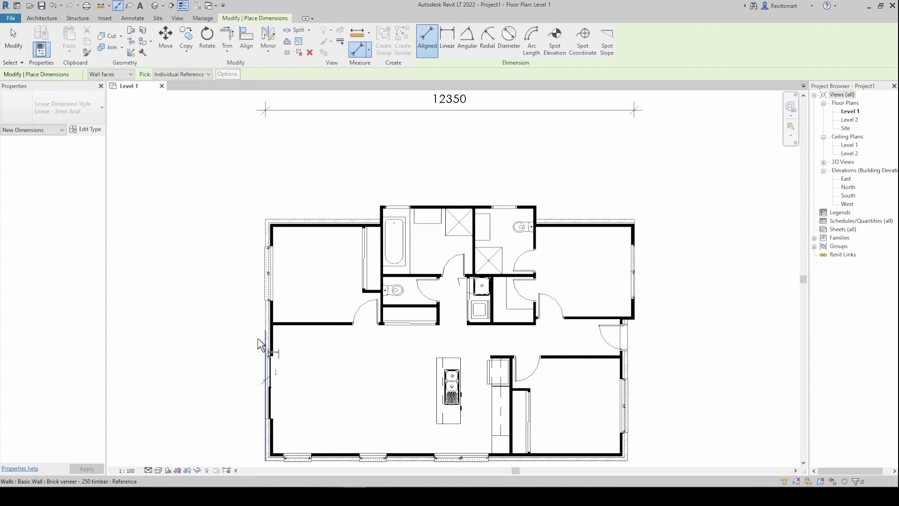
middle_drag(630, 386, 595, 283)
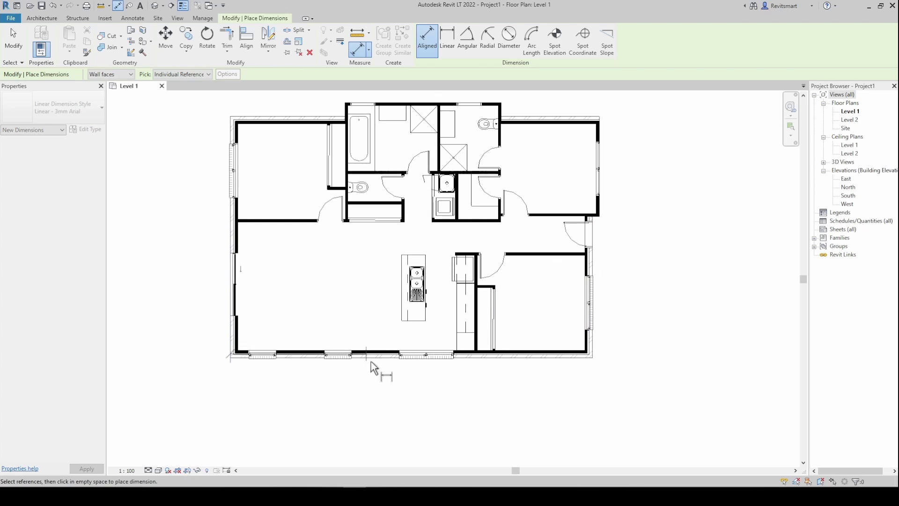
scroll(572, 331, up, 5)
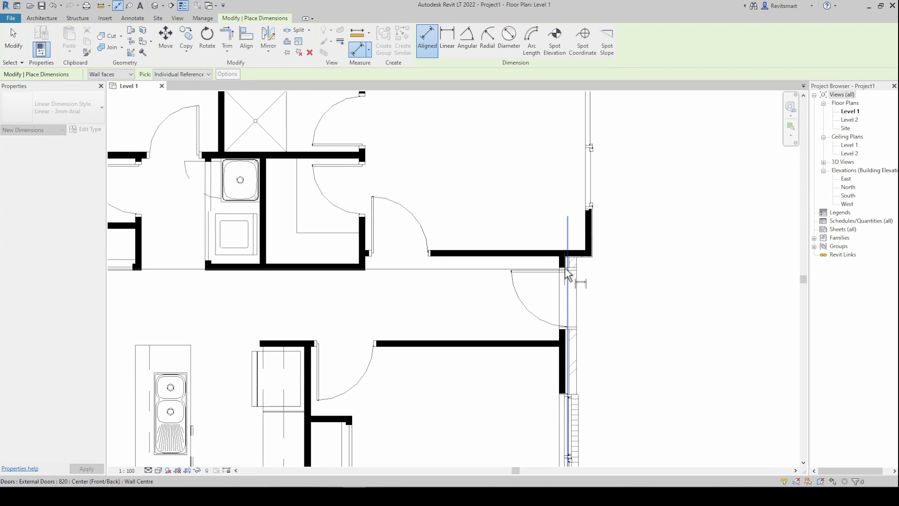
scroll(568, 274, up, 5)
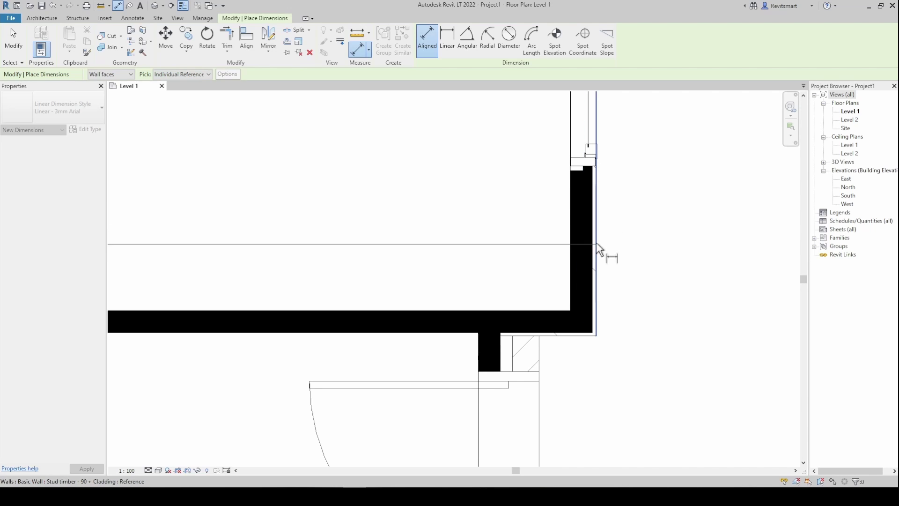
click(107, 75)
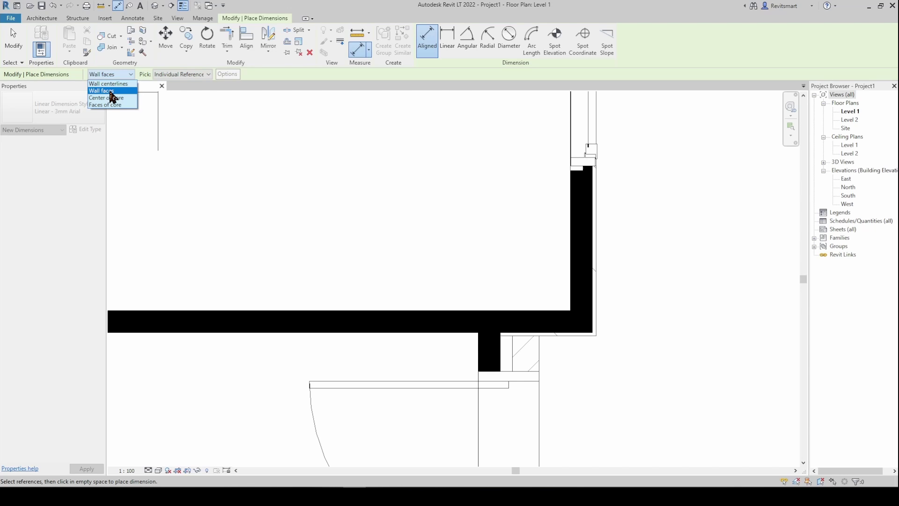
click(111, 92)
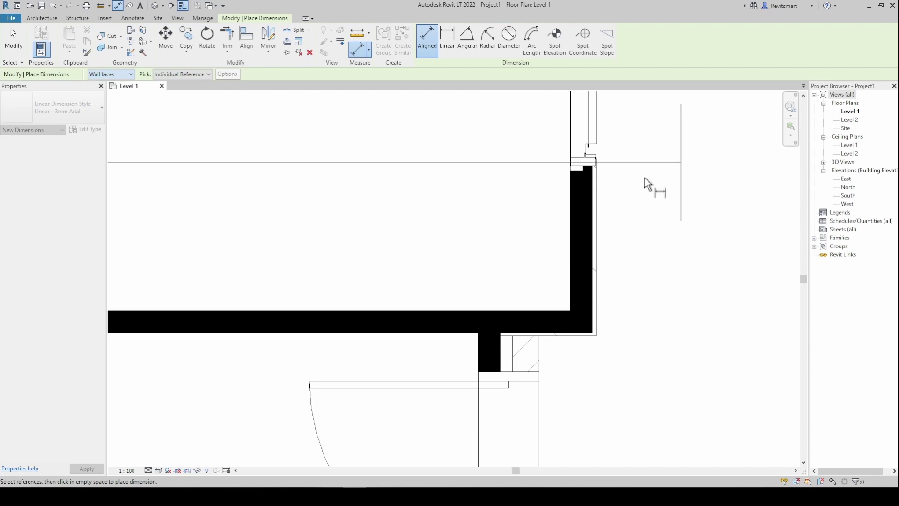
Step: End the second overall dimension at the northeast room's east wall outer stud face and place it below the plan
click(596, 206)
scroll(615, 318, down, 5)
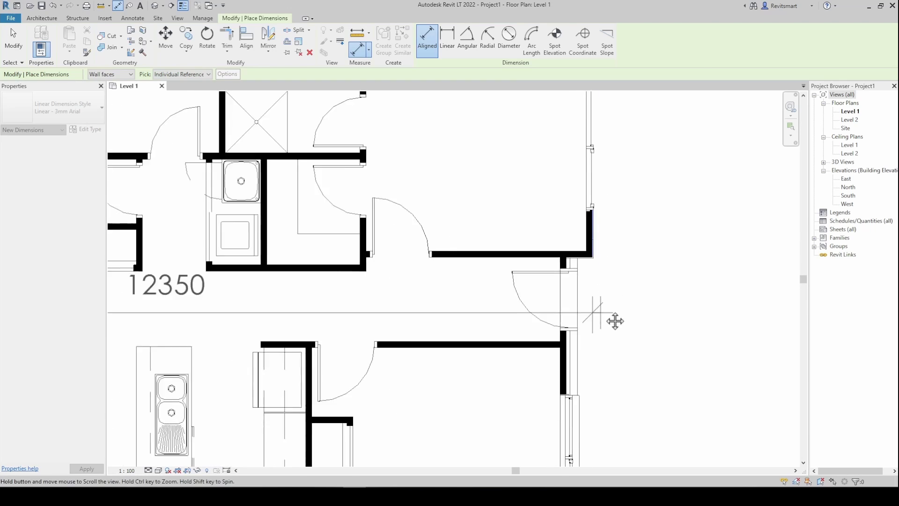
click(653, 372)
scroll(609, 393, down, 2)
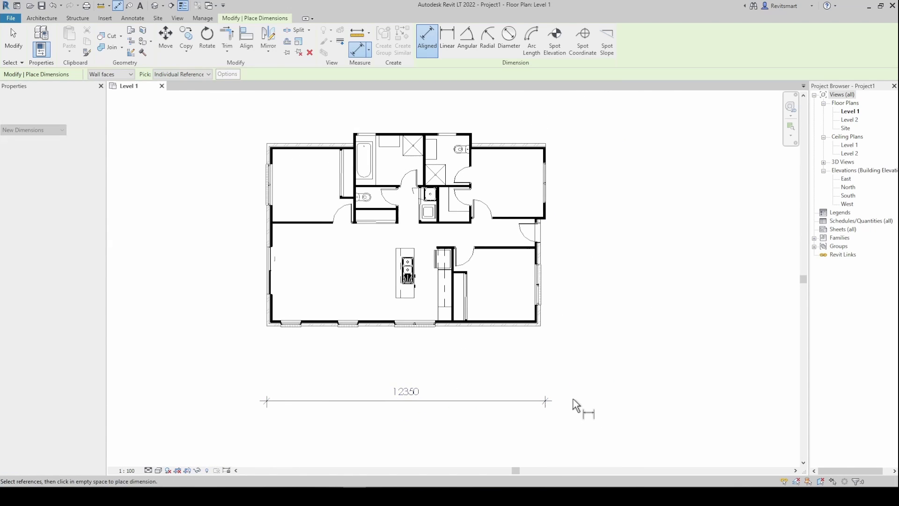
key(Escape)
key(Escape)
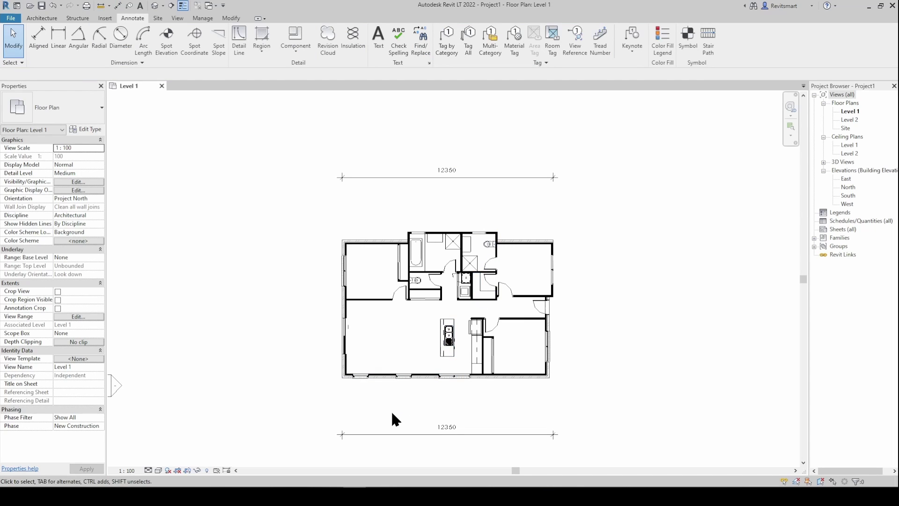
click(426, 178)
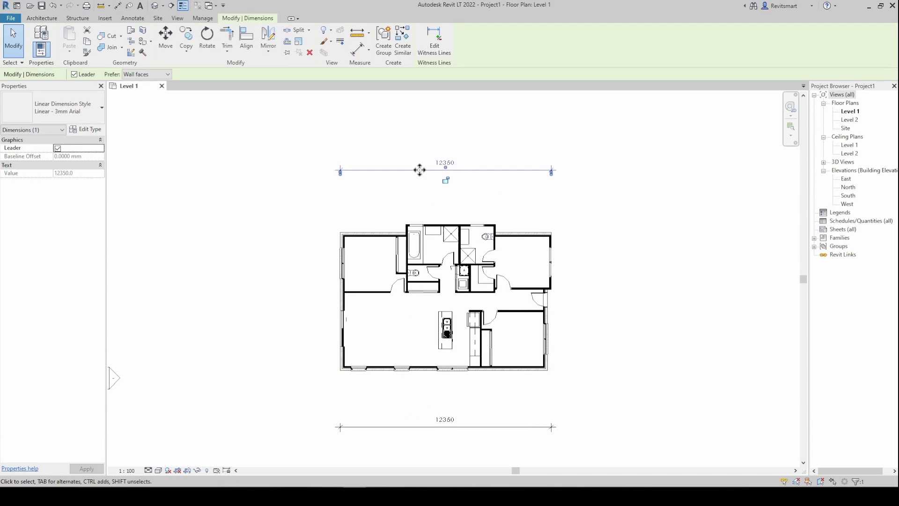
scroll(399, 180, up, 3)
key(Escape)
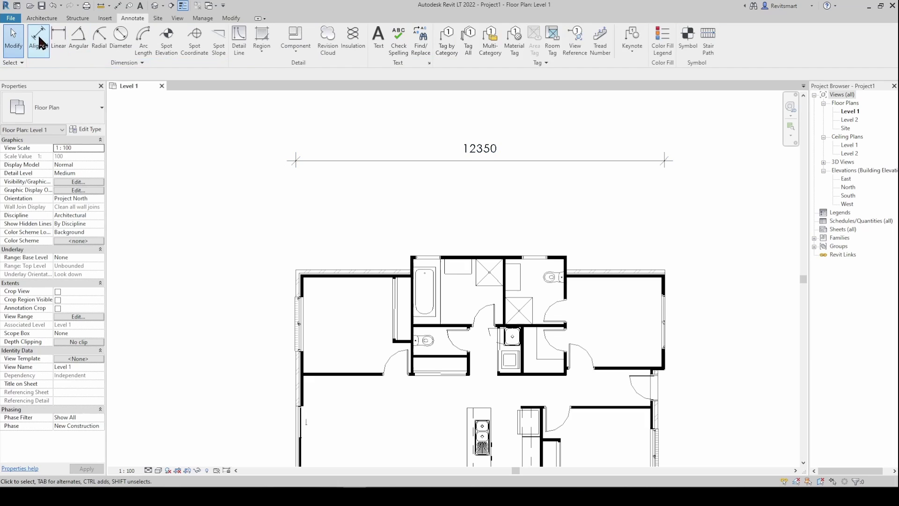
Step: Start an aligned dimension chain from the west wall's outer brick face to the outer stud face of the projecting bathroom's west wall
click(41, 43)
scroll(286, 266, up, 2)
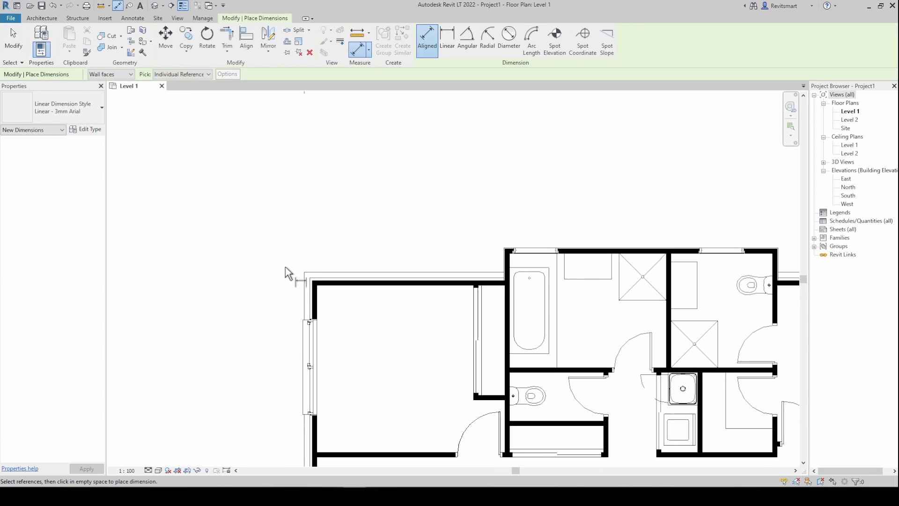
click(302, 302)
scroll(518, 262, up, 3)
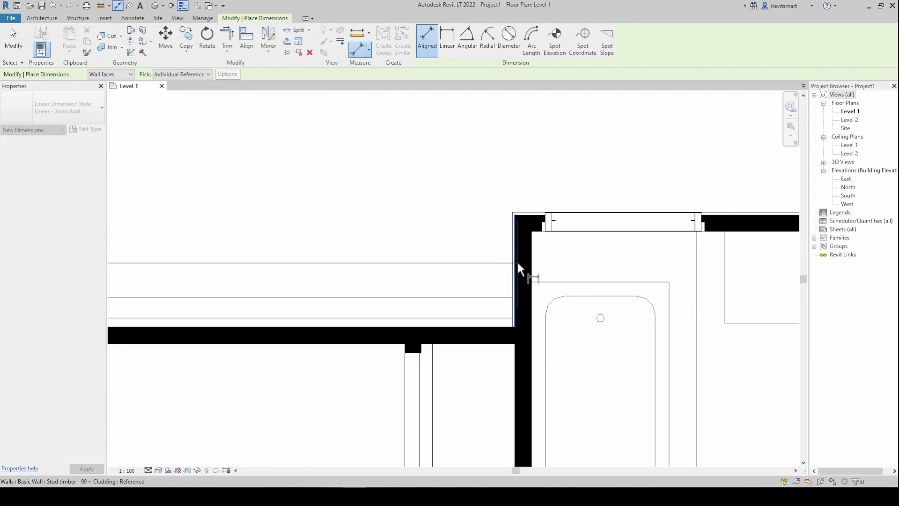
click(517, 263)
scroll(518, 262, down, 2)
middle_drag(527, 274, 258, 260)
middle_drag(622, 257, 341, 260)
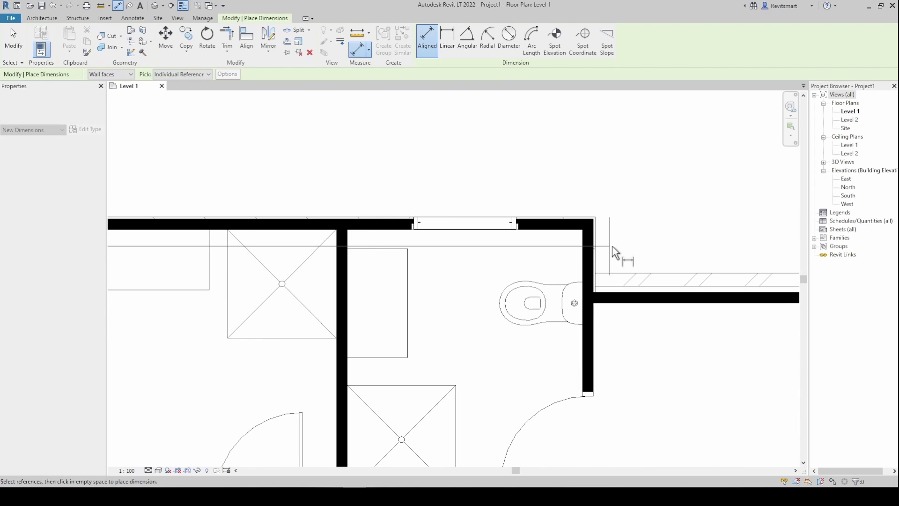
Step: Extend the chain to the outer stud faces of the projection's east wall and the northeast room's east wall, placing it above the plan
scroll(596, 253, down, 1)
middle_drag(596, 255, 356, 209)
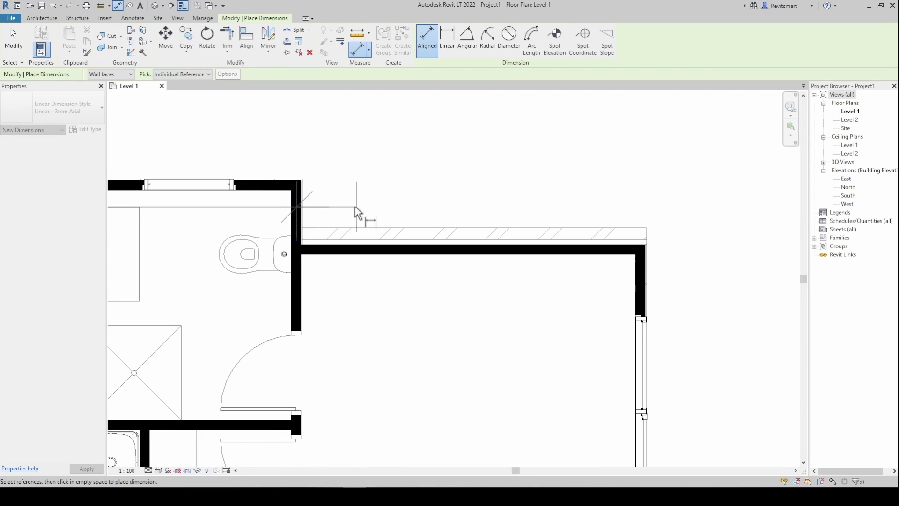
scroll(302, 208, up, 2)
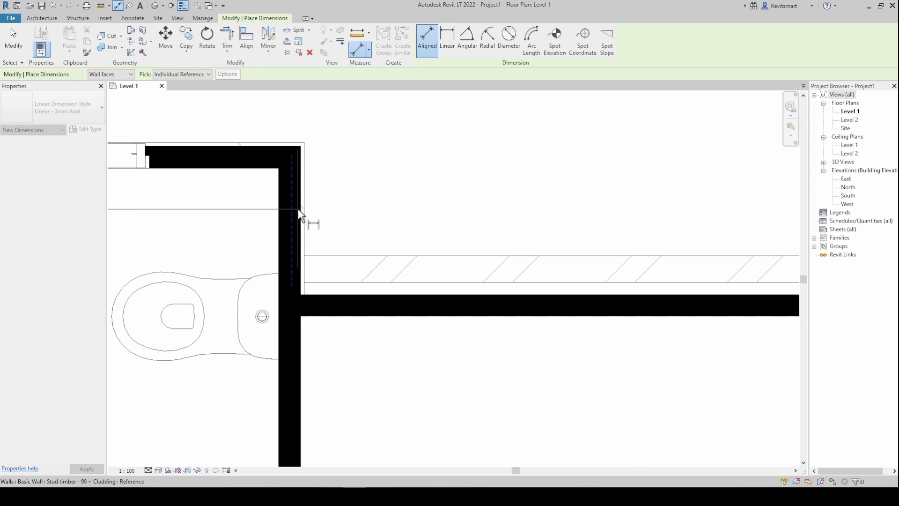
click(299, 209)
scroll(300, 209, down, 2)
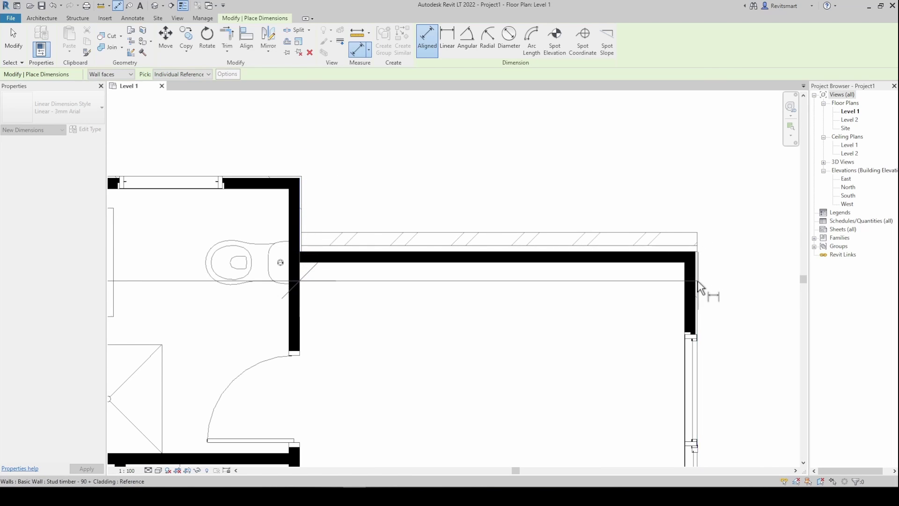
scroll(698, 295, up, 3)
scroll(697, 292, down, 4)
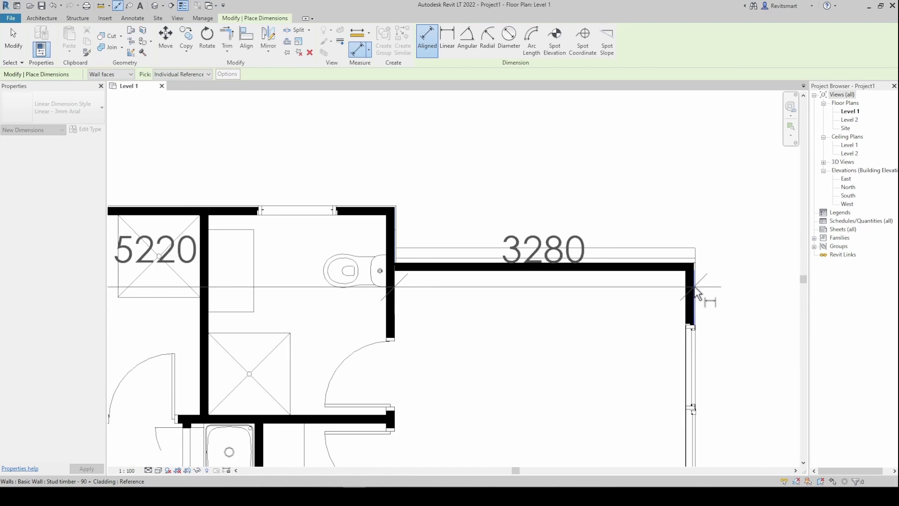
scroll(696, 293, down, 5)
scroll(632, 157, up, 1)
middle_drag(656, 133, 612, 102)
click(632, 229)
Step: Place an aligned dimension chain below the plan from the west wall's outer brick face to the east wall's outer brick face and the northeast room's outer stud face
scroll(611, 101, down, 1)
click(204, 353)
middle_drag(350, 367, 234, 282)
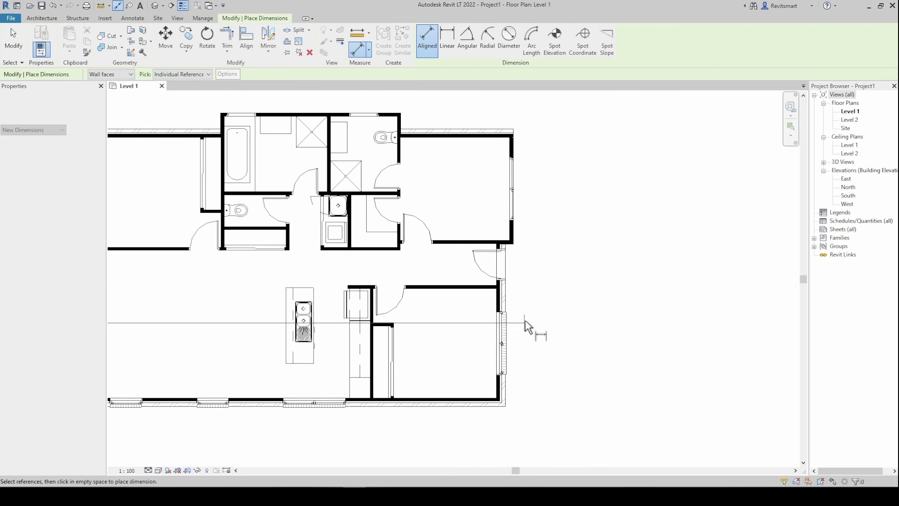
scroll(525, 323, up, 2)
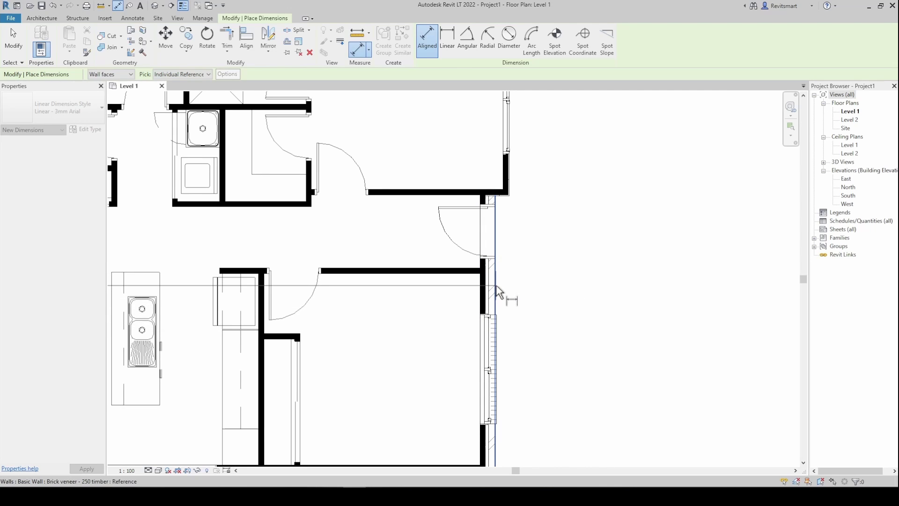
scroll(503, 170, up, 3)
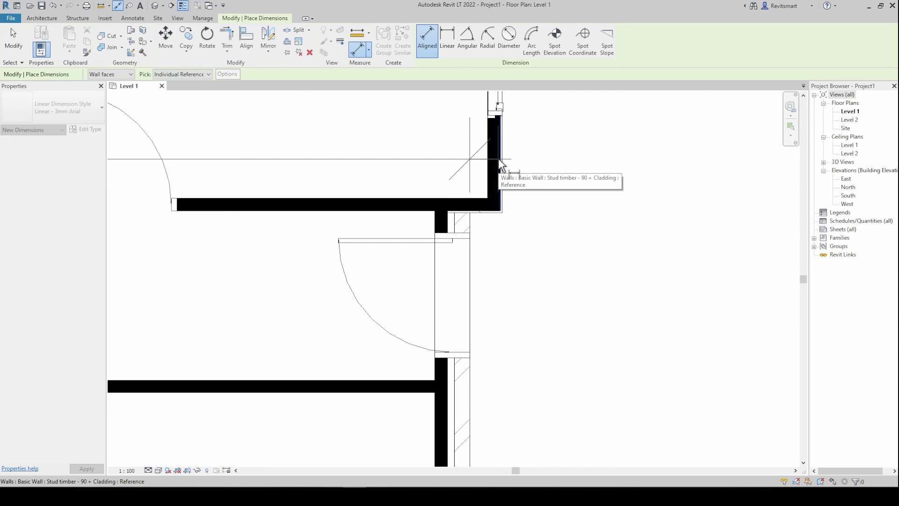
scroll(501, 163, down, 5)
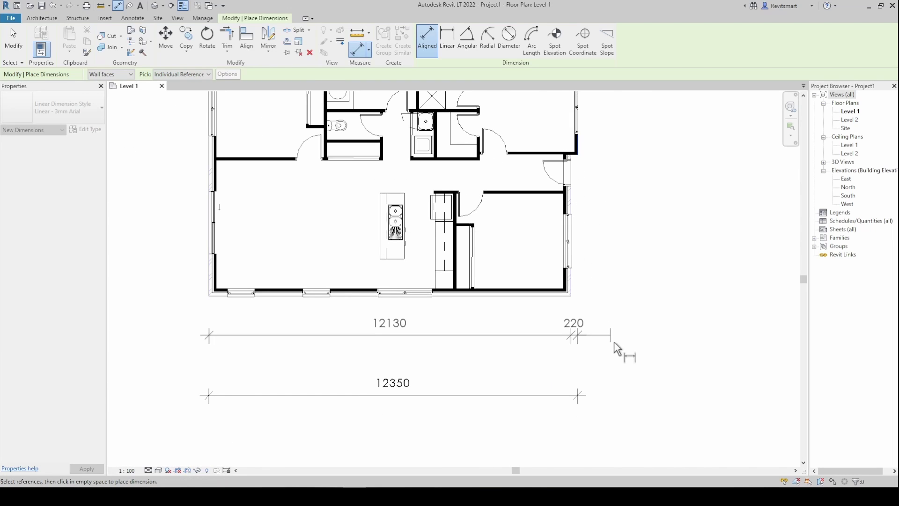
click(619, 377)
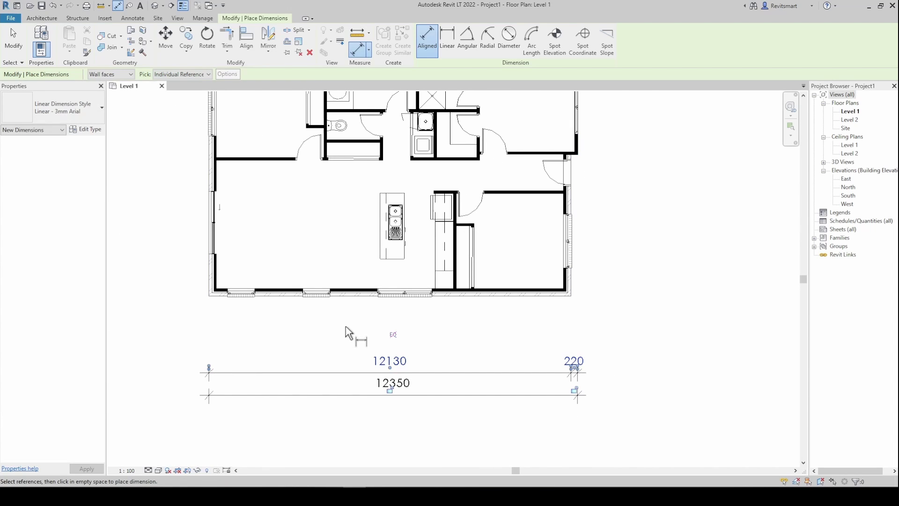
middle_drag(345, 332, 345, 352)
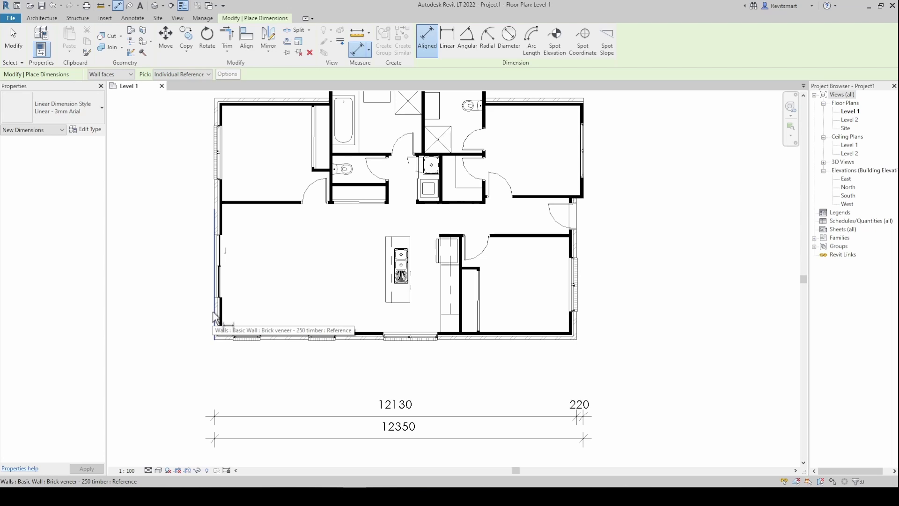
scroll(461, 299, up, 5)
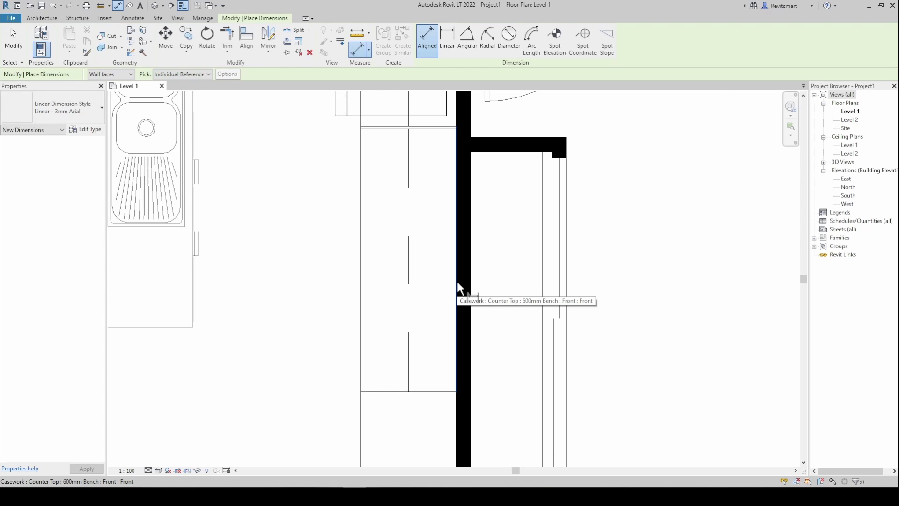
scroll(458, 282, down, 2)
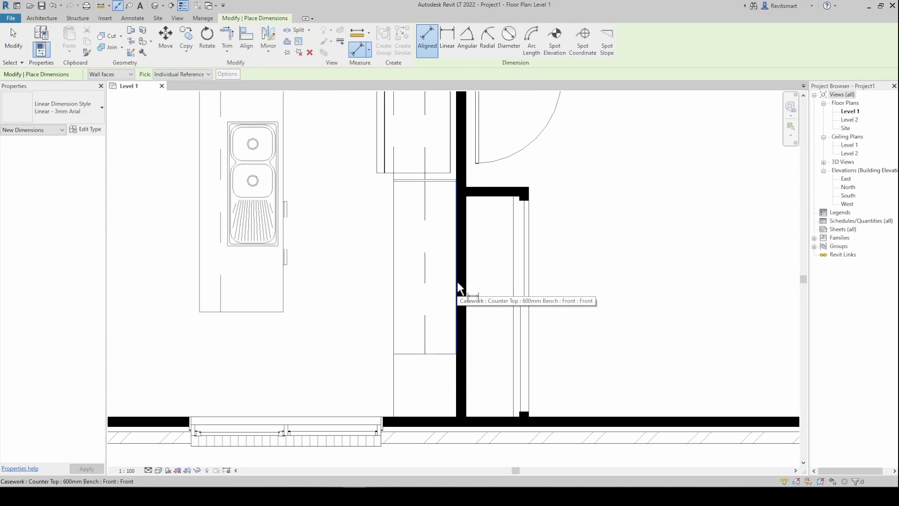
scroll(457, 282, down, 1)
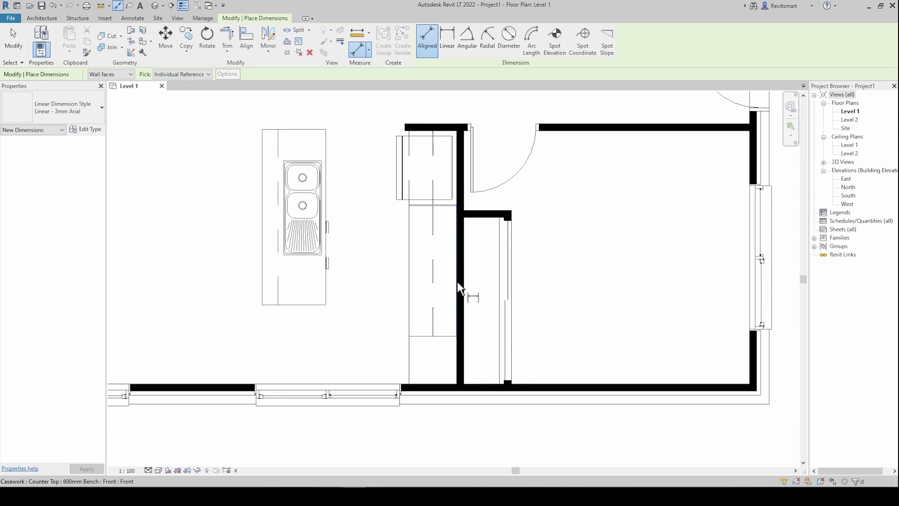
key(Escape)
key(Escape)
Step: Try to hide the whole casework category in this view, using the kitchen's 600mm Bench counter top
scroll(457, 282, down, 2)
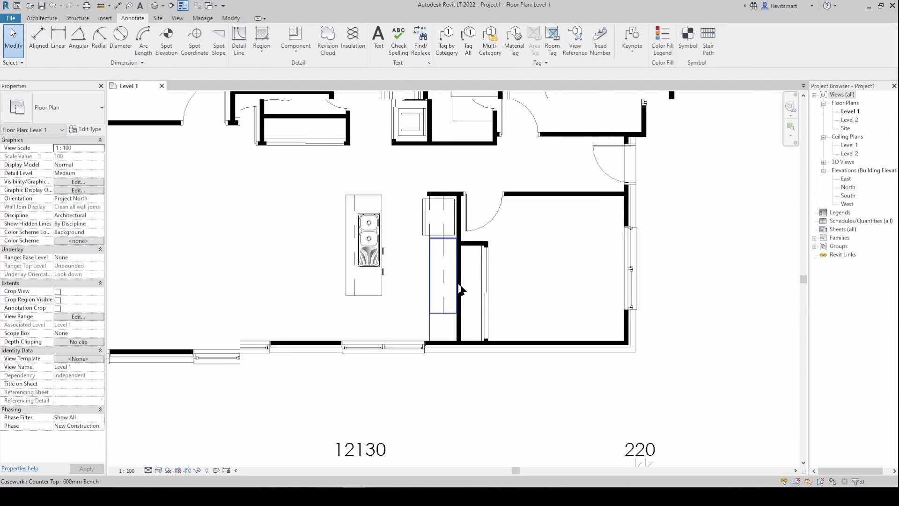
middle_drag(470, 263, 463, 274)
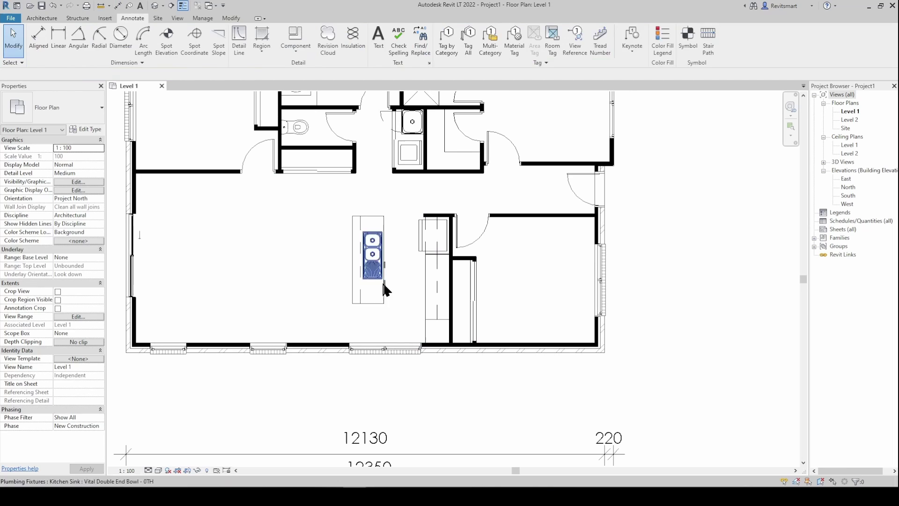
click(424, 280)
right_click(423, 280)
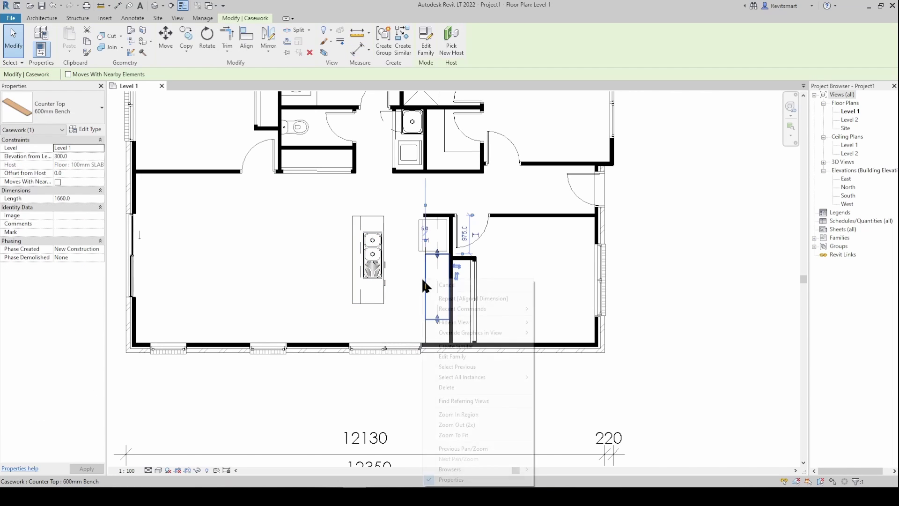
mouse_move(465, 333)
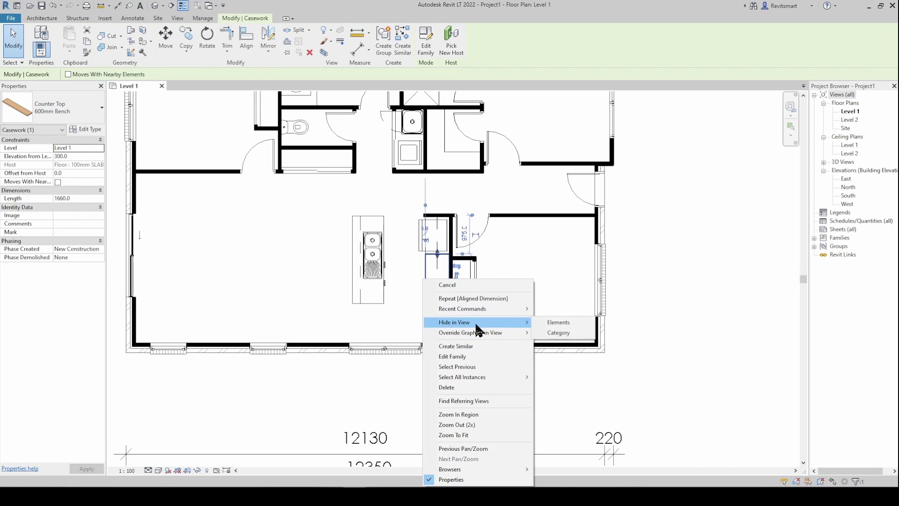
click(559, 333)
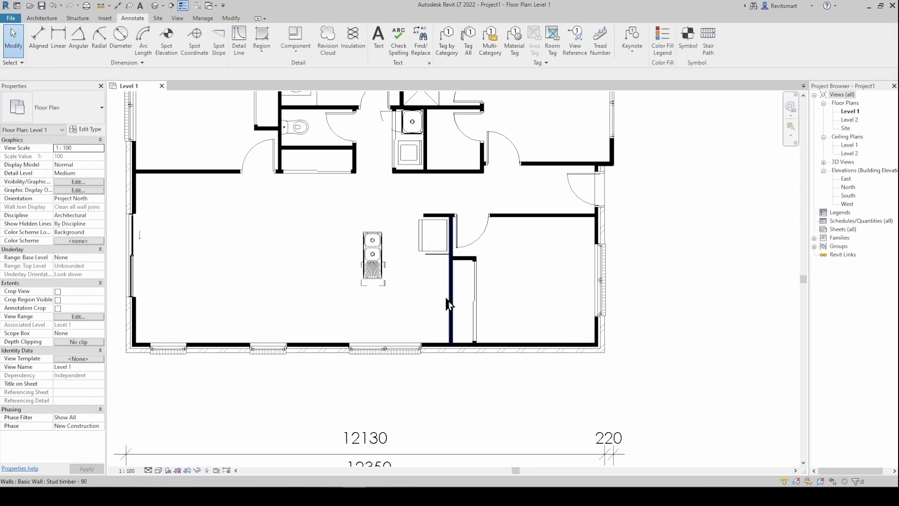
Step: Undo hiding the casework category in the Level 1 view
scroll(379, 299, down, 1)
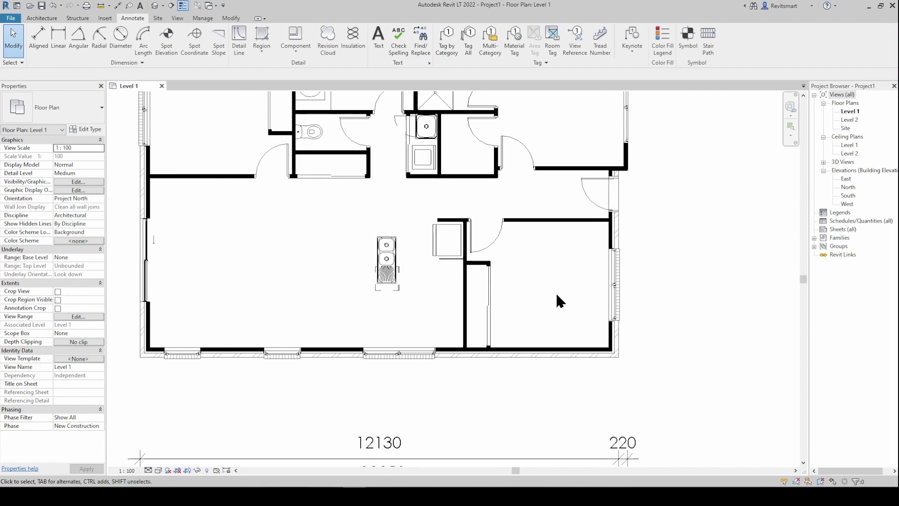
middle_drag(381, 419, 457, 364)
click(444, 364)
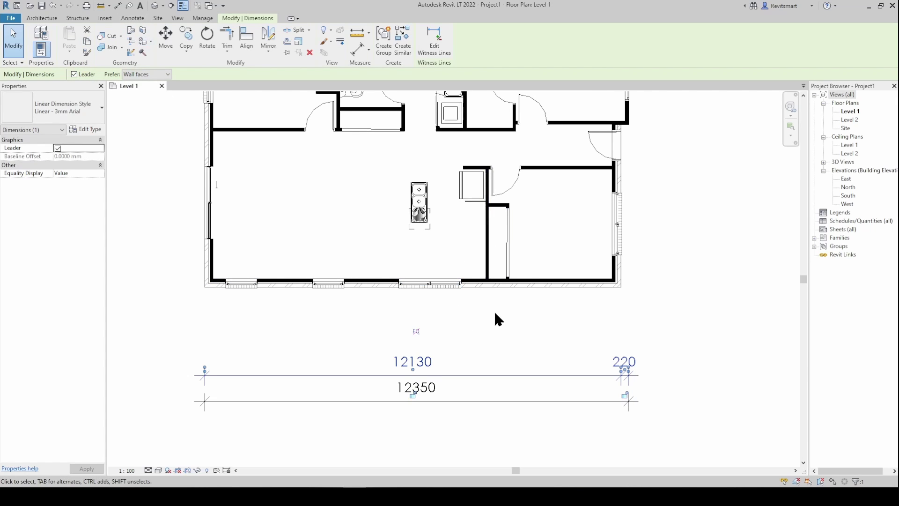
key(ctrl+z)
key(v)
key(g)
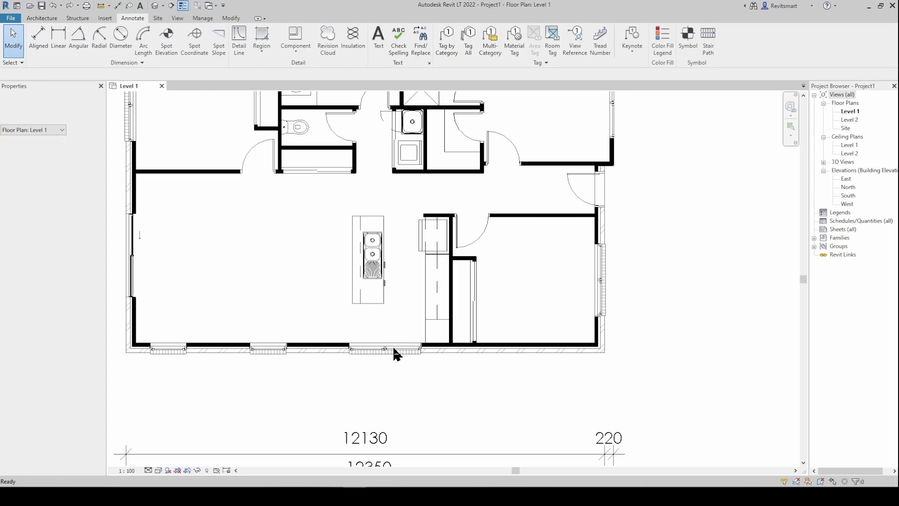
Step: Start an aligned dimension chain at the west wall's outer brick and inner stud faces, continuing to the west face of the wall behind the kitchen bench
middle_drag(297, 409, 322, 404)
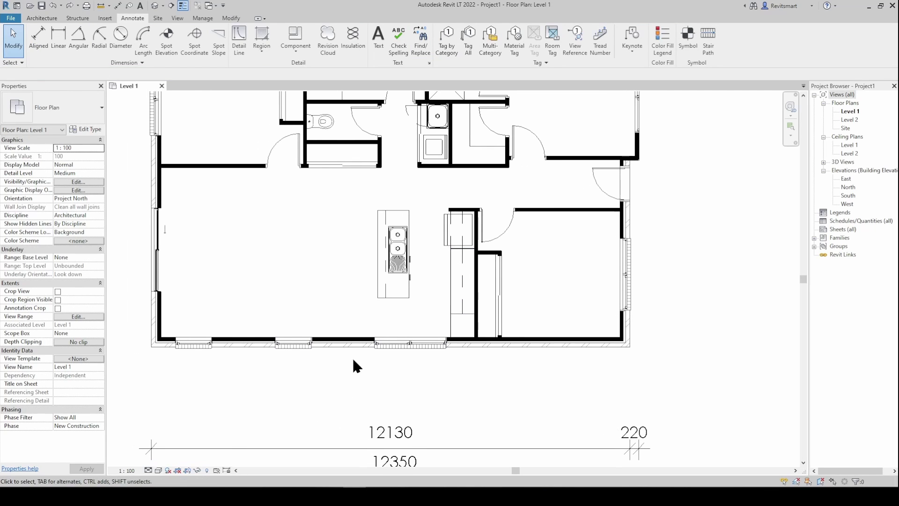
click(48, 55)
click(157, 319)
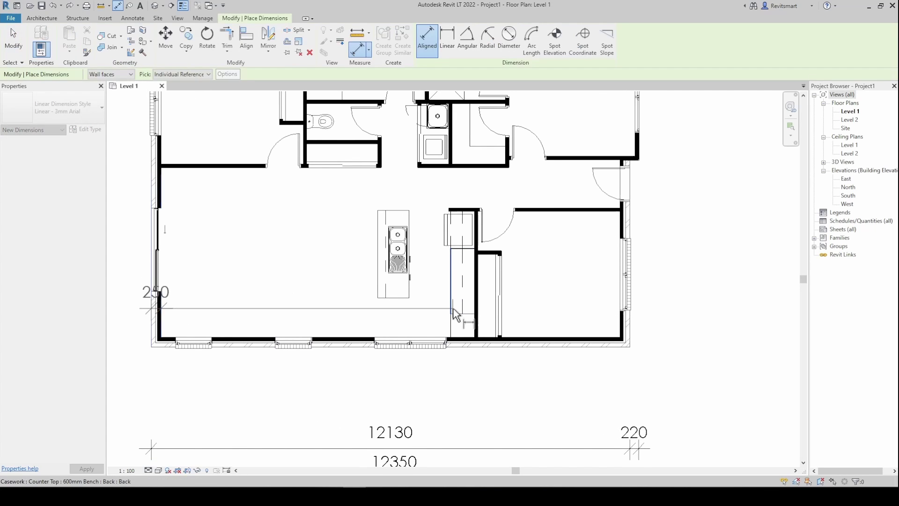
scroll(453, 309, up, 5)
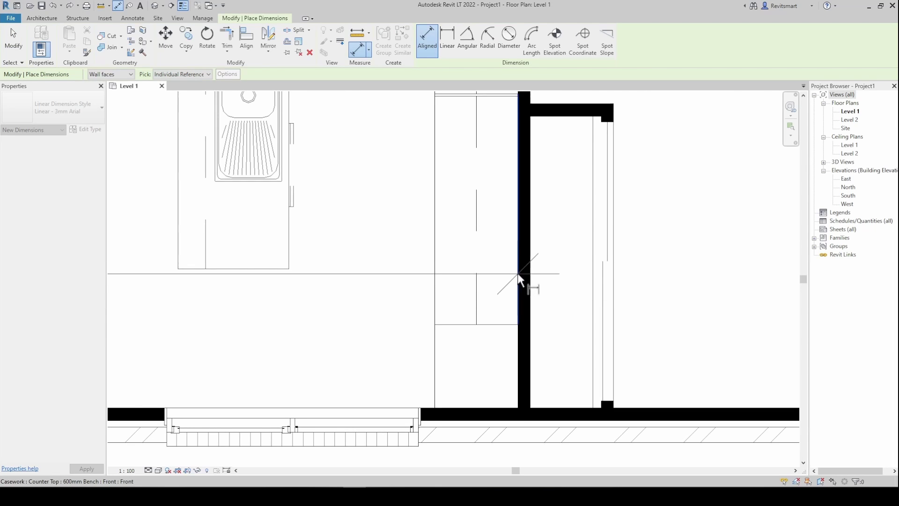
click(519, 279)
Step: Extend the chain to the kitchen wall's east face and the wardrobe nib's inner face, and place it across the wardrobe
scroll(546, 212, up, 4)
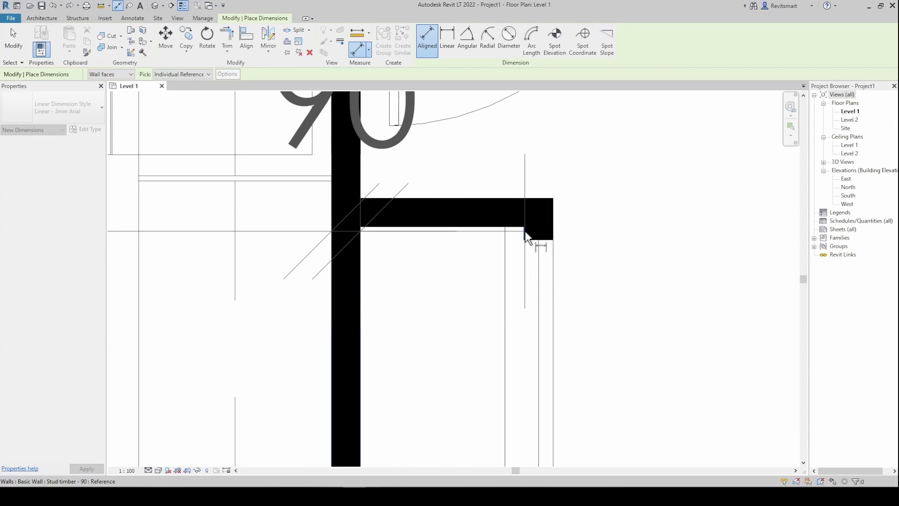
click(525, 232)
click(557, 232)
scroll(556, 232, down, 3)
key(Escape)
key(Escape)
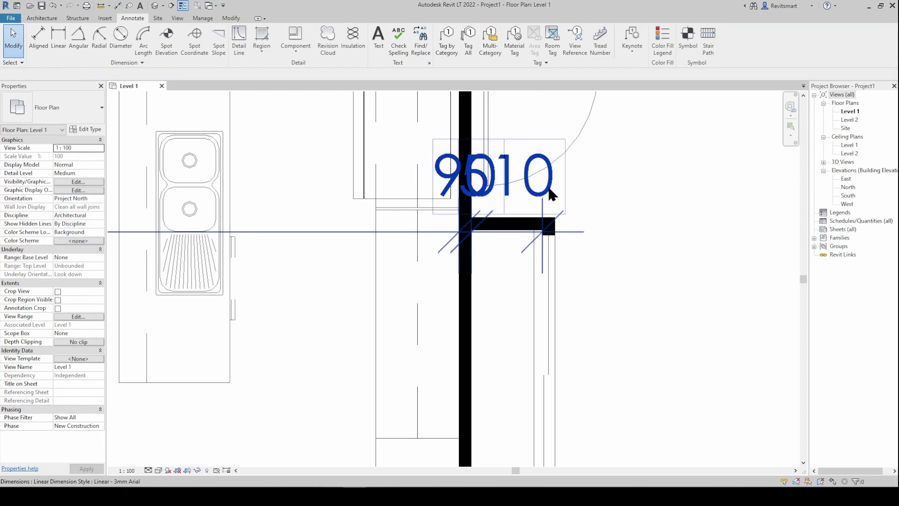
Step: Move the segmented interior dimension chain out of the rooms to below the south wall, above the existing overall strings
click(583, 232)
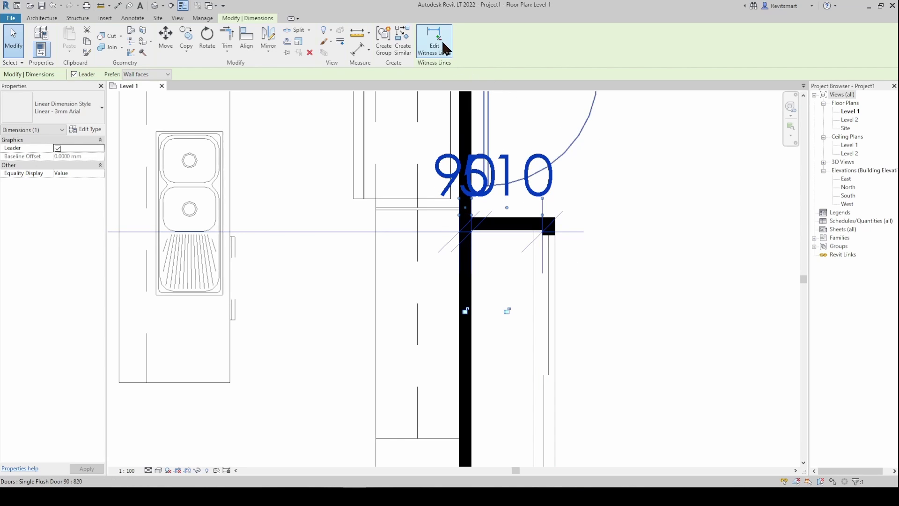
click(574, 221)
click(575, 229)
scroll(575, 230, down, 1)
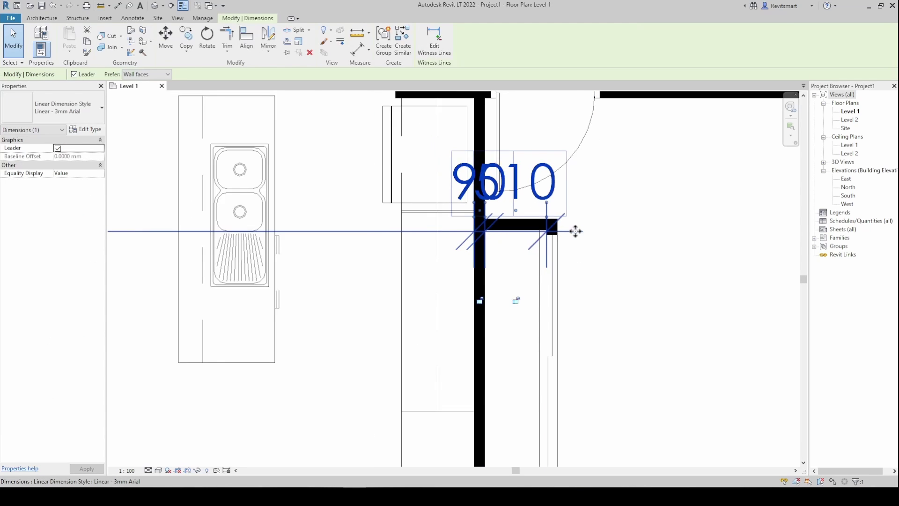
scroll(575, 231, down, 3)
drag(575, 231, 593, 446)
middle_drag(595, 442, 558, 344)
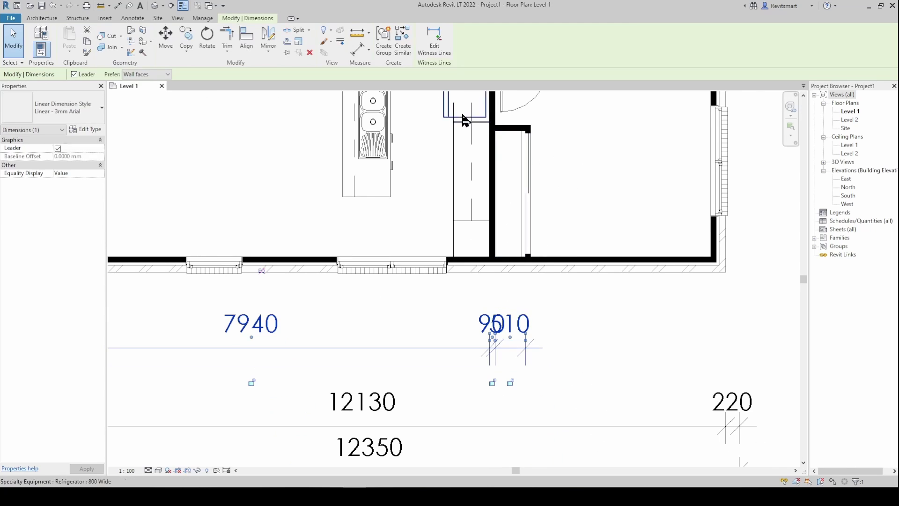
Step: Add witness lines to the chain at the wardrobe nib's outer face and the east wall's inner stud and outer brick faces
click(438, 43)
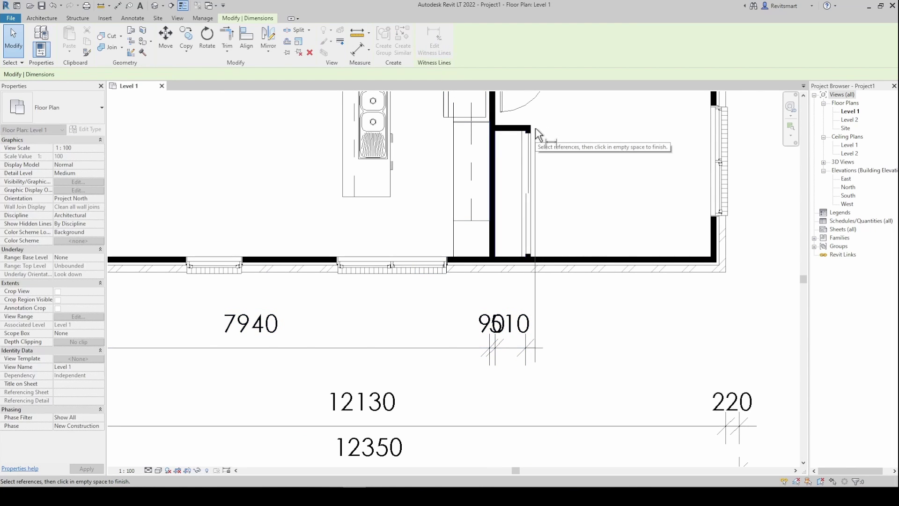
scroll(535, 128, up, 5)
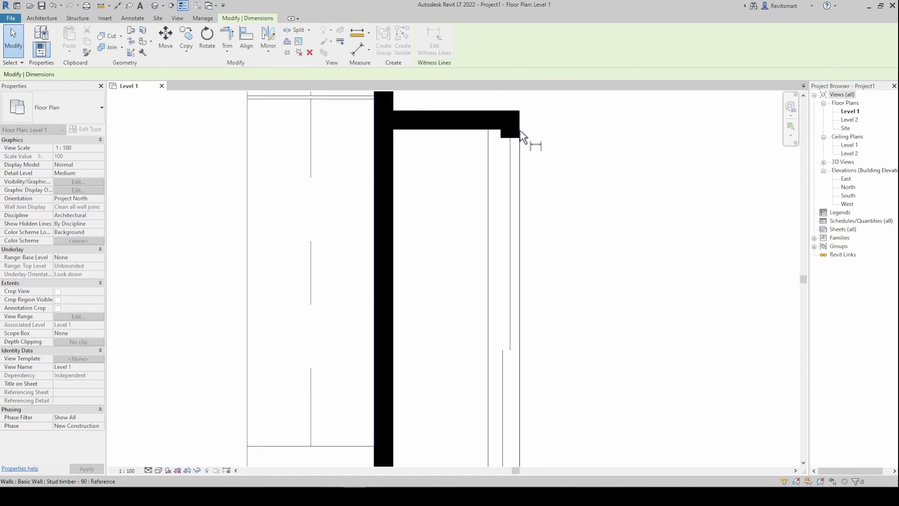
scroll(521, 136, down, 4)
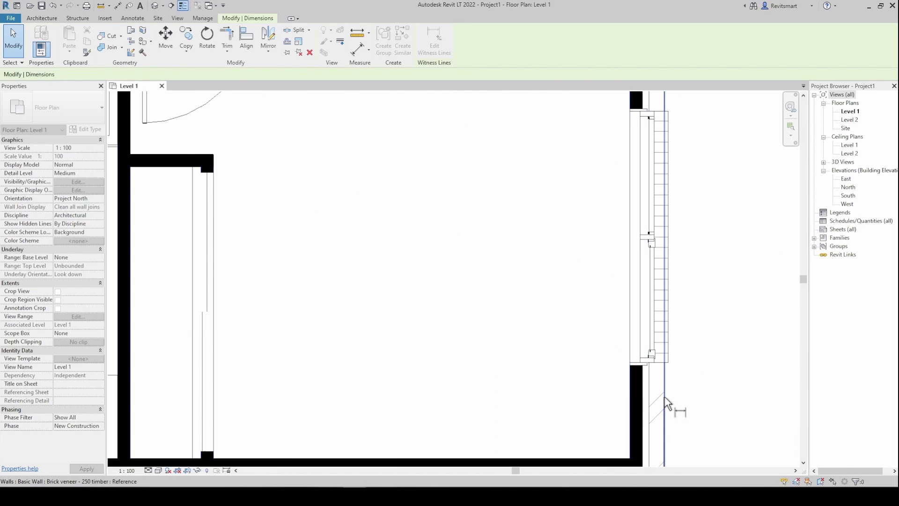
click(666, 398)
scroll(665, 400, down, 1)
middle_drag(675, 407, 654, 265)
scroll(654, 266, down, 2)
click(683, 337)
scroll(680, 337, down, 2)
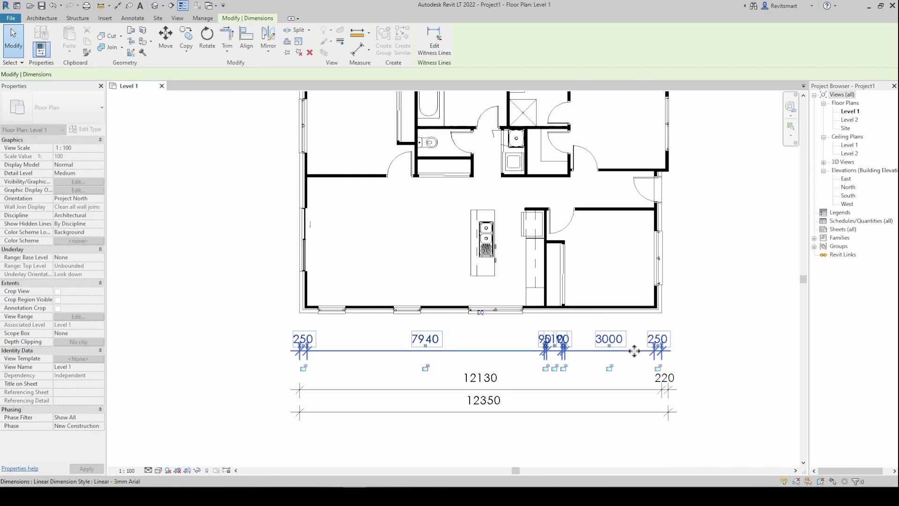
Step: Move the segmented chain down closer to the overall strings and shift the two 90 mm texts outward from the wardrobe depth text
drag(635, 351, 638, 368)
scroll(568, 365, up, 5)
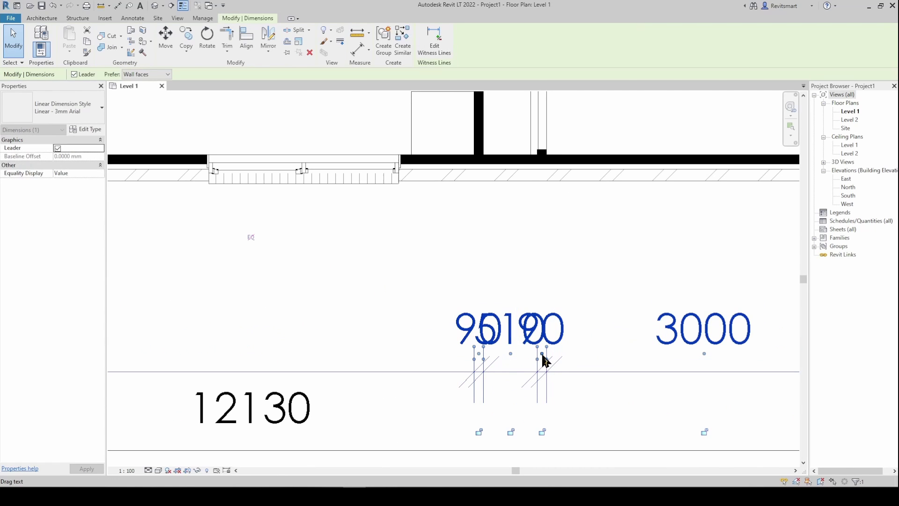
drag(542, 355, 570, 352)
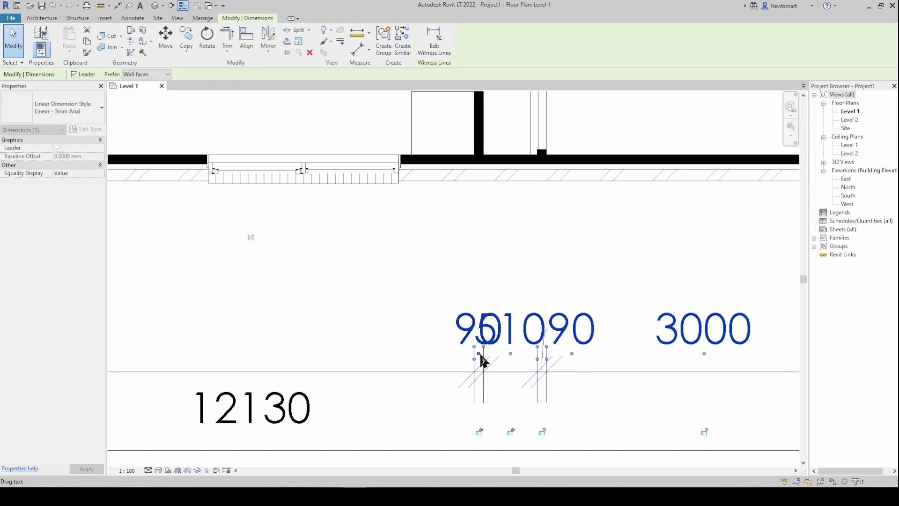
drag(479, 355, 445, 354)
scroll(445, 355, down, 2)
click(489, 313)
middle_drag(522, 337, 529, 349)
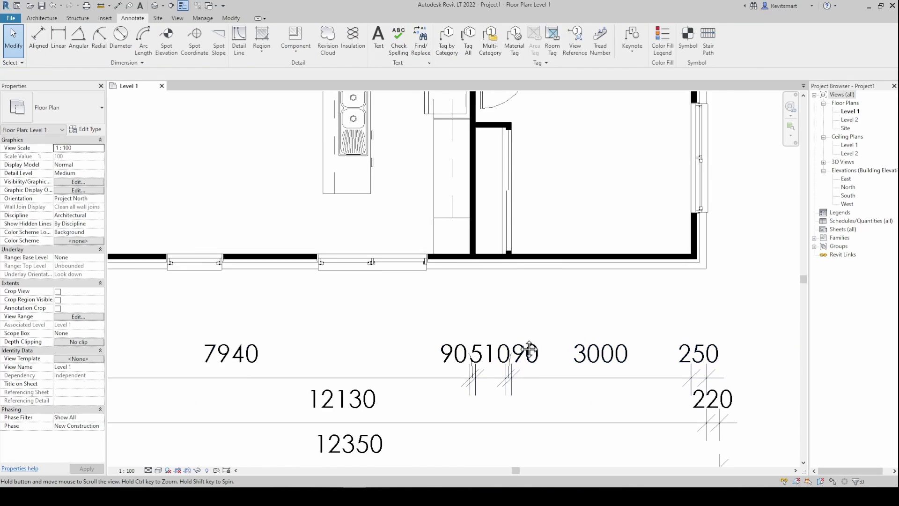
scroll(531, 323, down, 2)
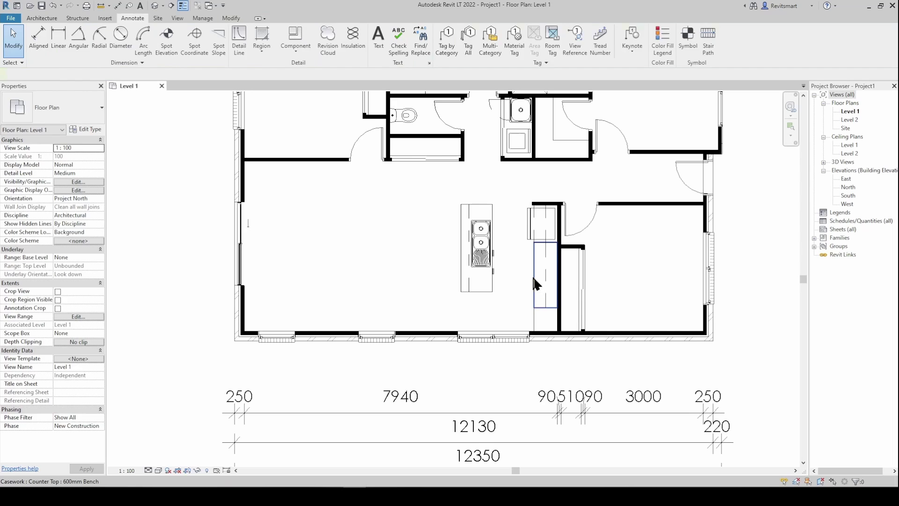
Step: Try hiding the whole Casework category in the view from the selected 600mm bench, and undo it
click(534, 280)
middle_drag(534, 280, 485, 284)
right_click(485, 282)
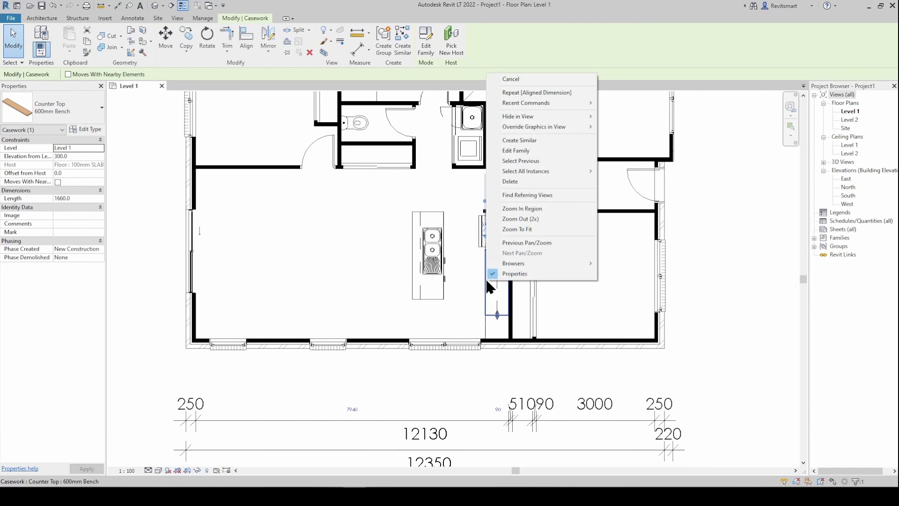
mouse_move(553, 127)
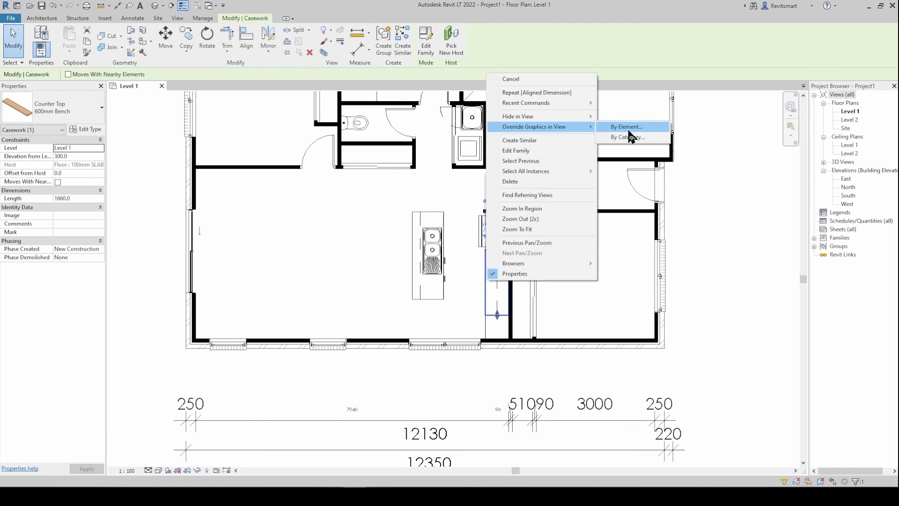
mouse_move(592, 117)
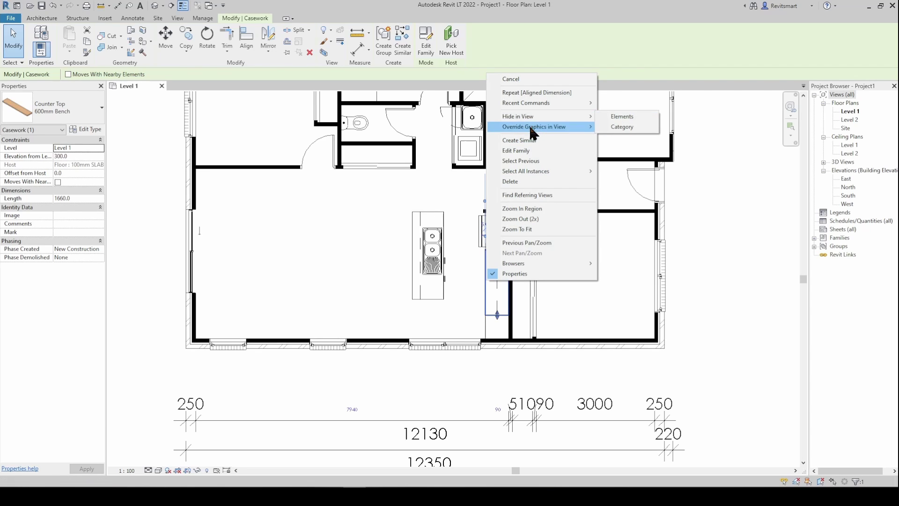
click(622, 127)
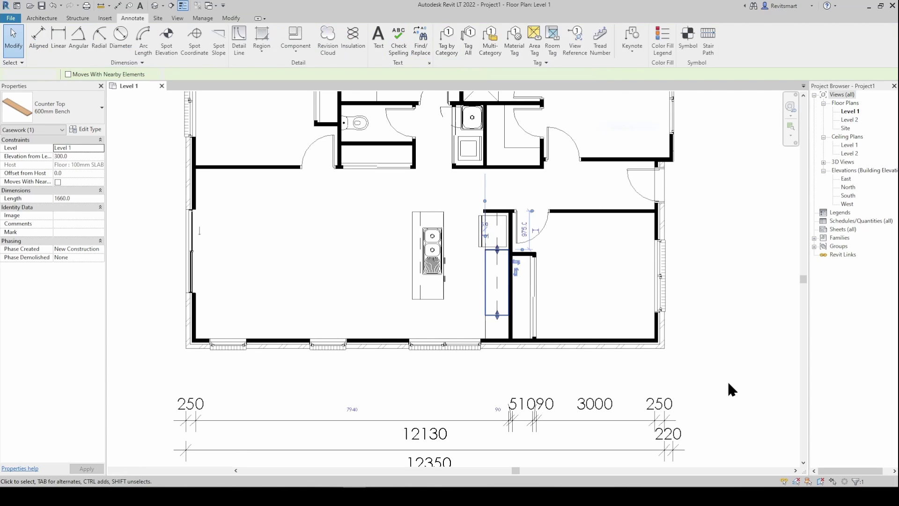
click(554, 421)
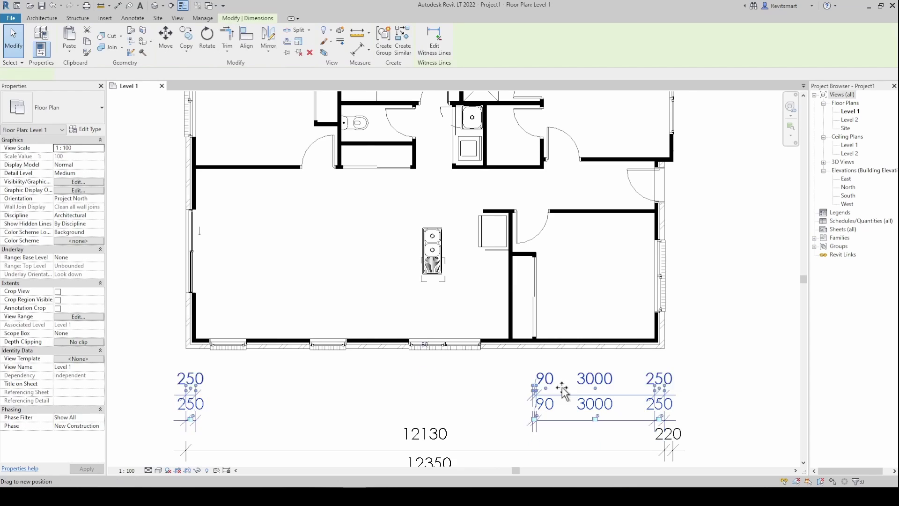
click(535, 364)
key(ctrl+z)
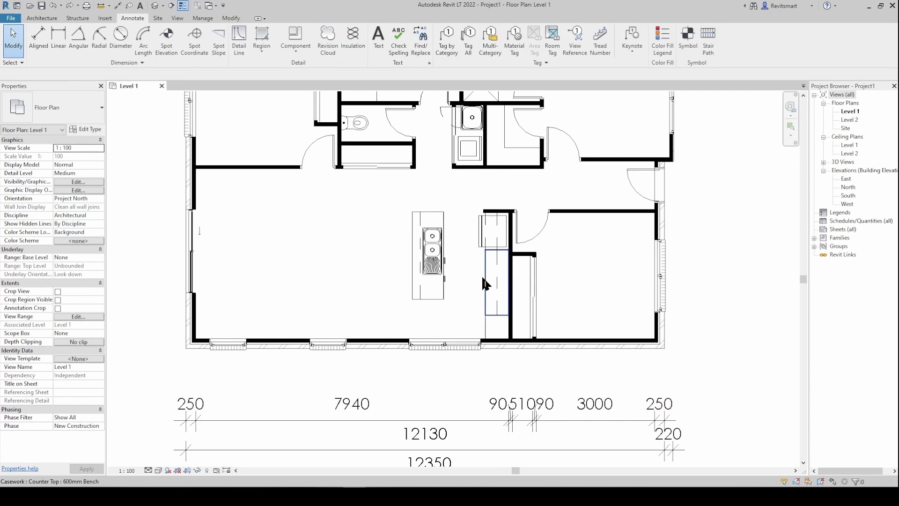
Step: Try hiding only the kitchen's 600mm bench and the wardrobe's 450mm robe elements in the view, and undo it
click(488, 280)
ctrl+click(527, 300)
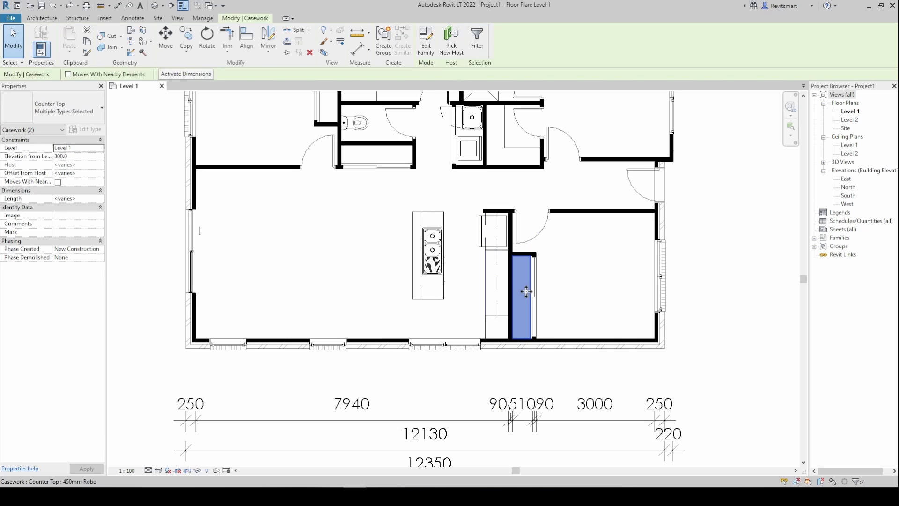
key(e)
key(h)
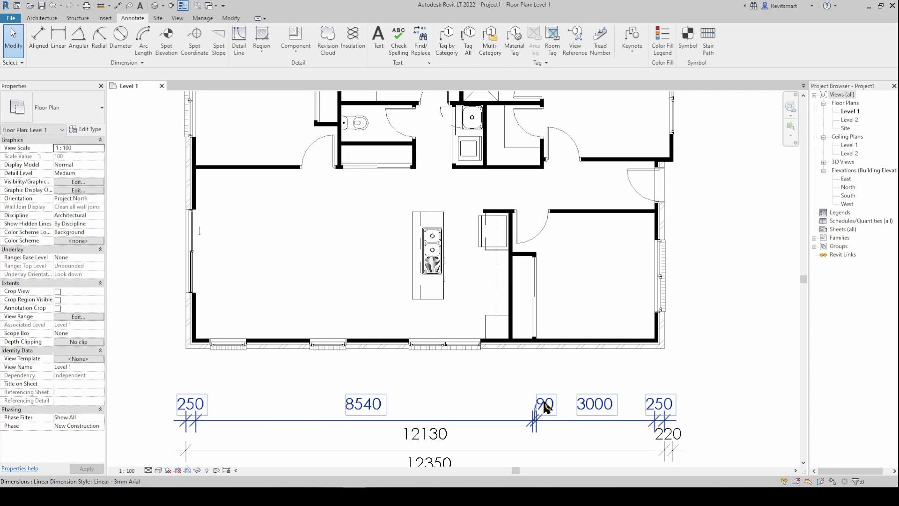
key(ctrl+z)
Step: Finish redrawing the segmented interior chain through the wardrobe nib's outer face and the east wall's stud and brick faces, placing it above the overall strings
scroll(558, 405, up, 2)
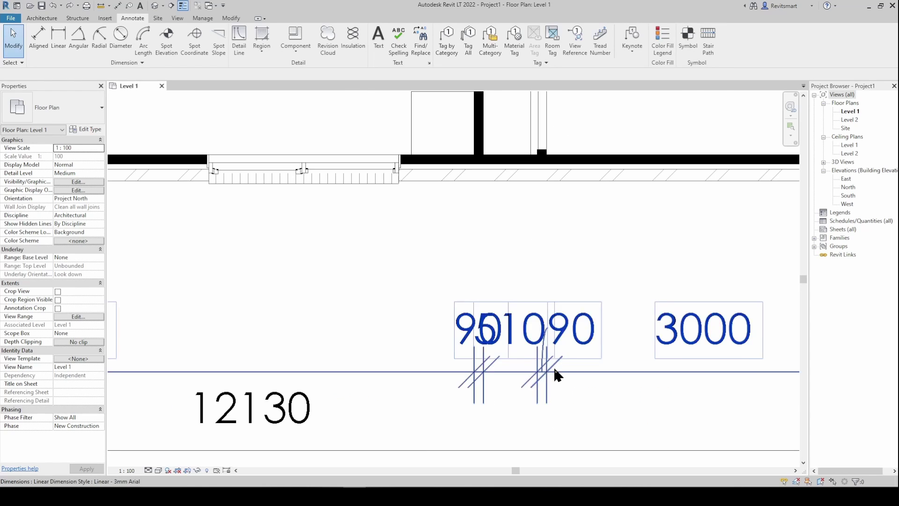
scroll(554, 367, down, 3)
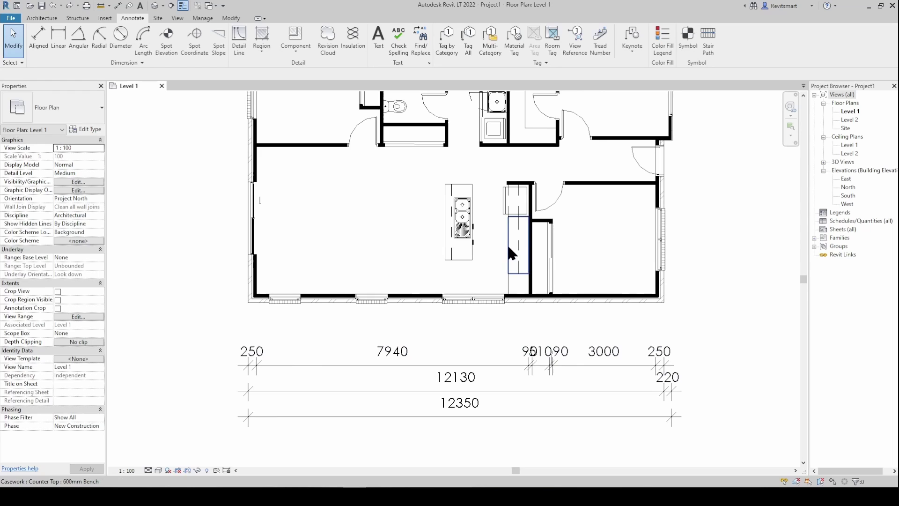
scroll(564, 365, up, 2)
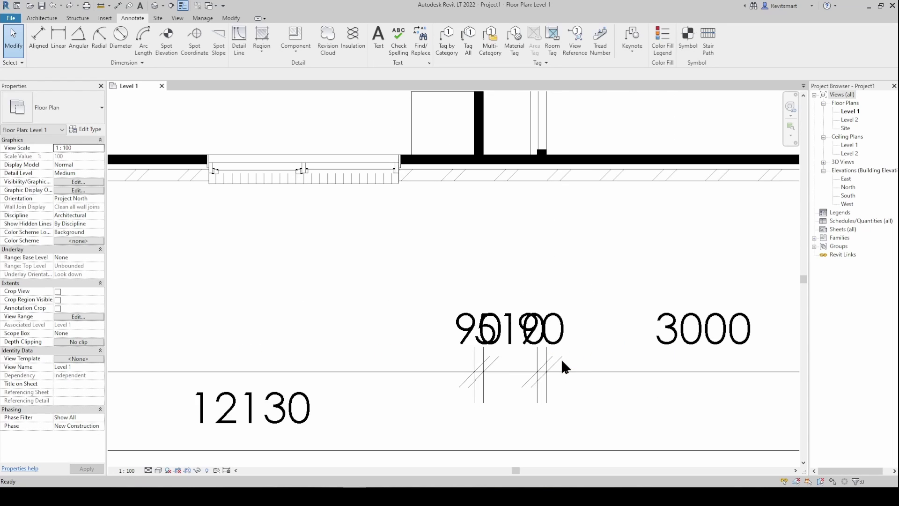
scroll(554, 352, down, 2)
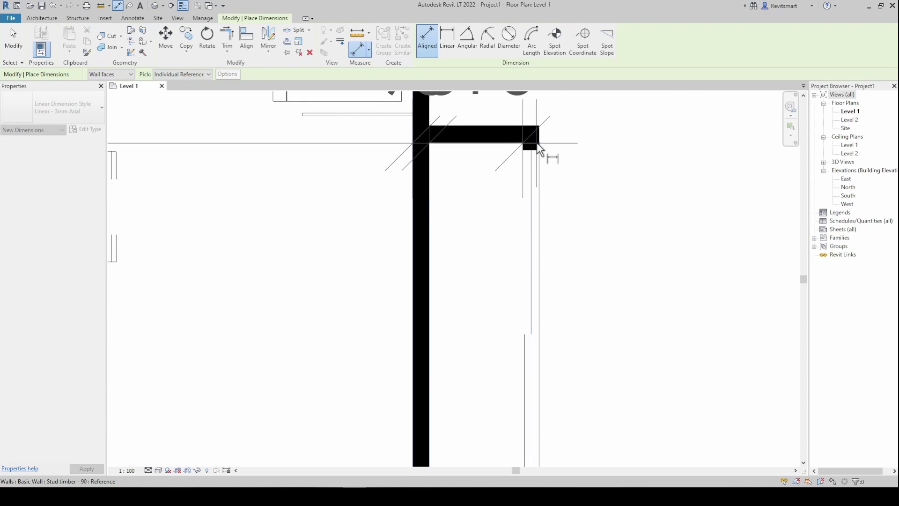
click(537, 143)
scroll(537, 144, down, 3)
scroll(553, 209, down, 2)
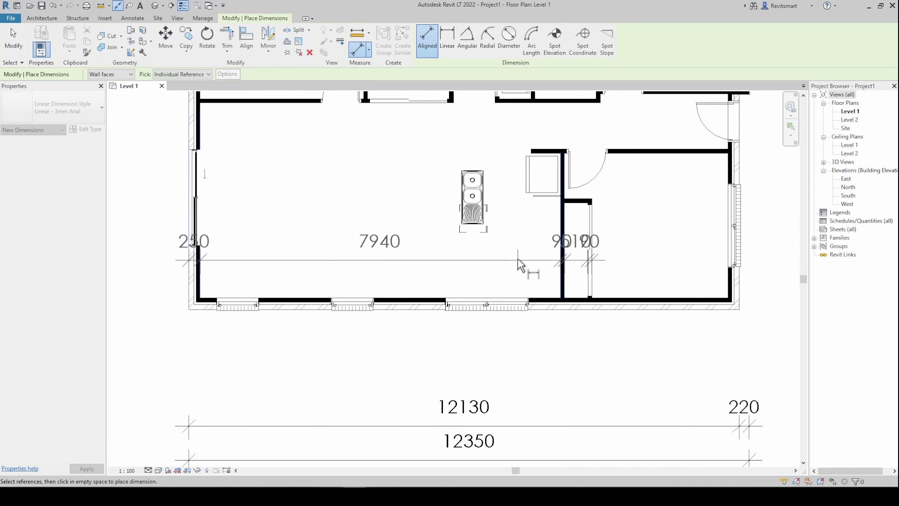
click(730, 283)
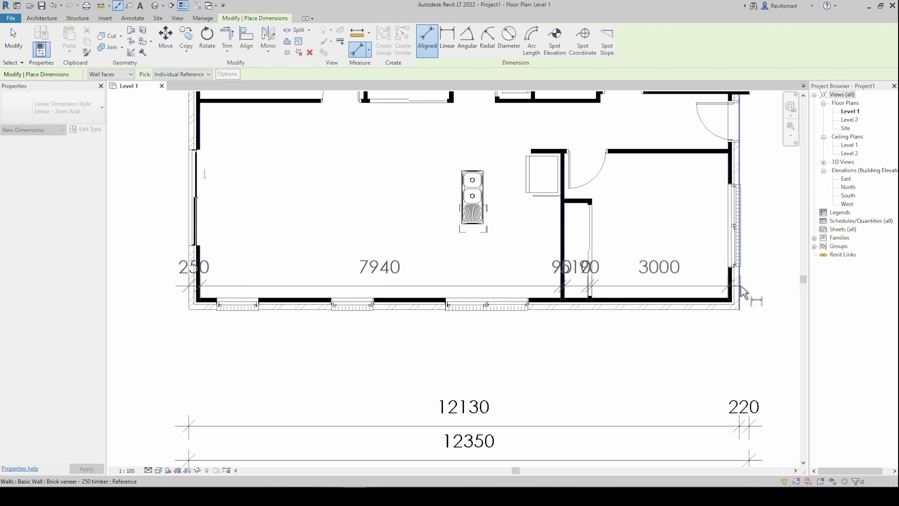
click(739, 285)
click(756, 399)
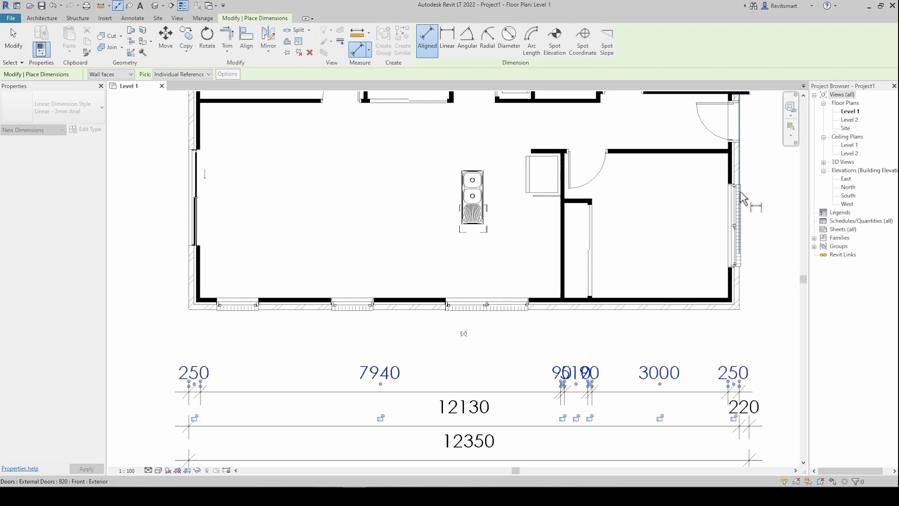
Step: Start another aligned dimension chain from the east wall's brick and stud faces to both faces of the kitchen wall
click(740, 172)
key(Escape)
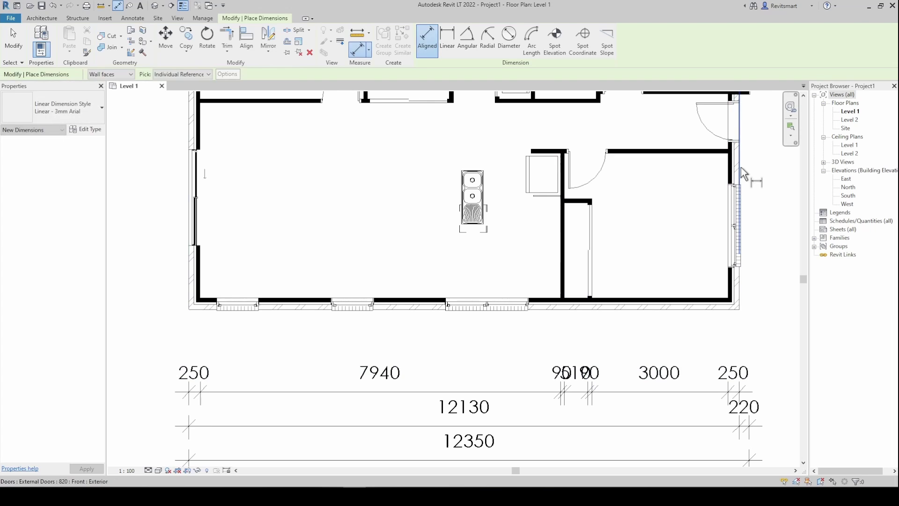
click(739, 292)
scroll(554, 216, up, 2)
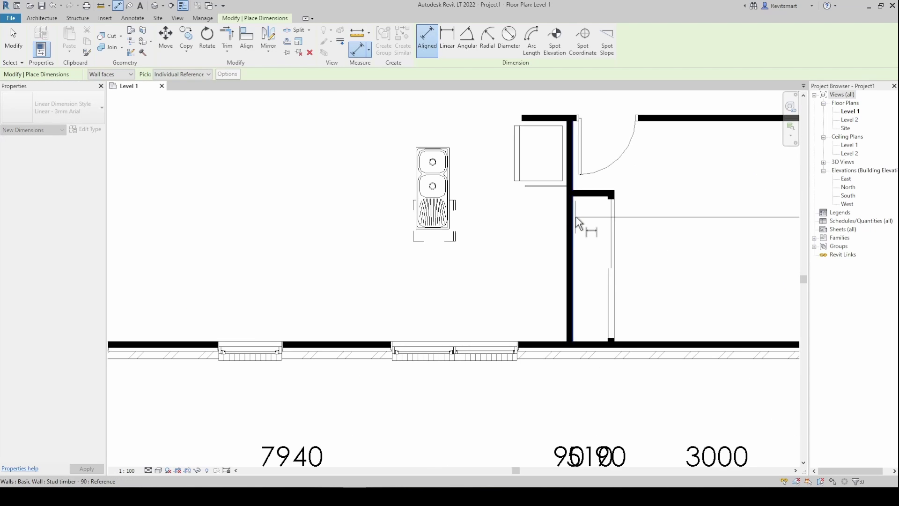
click(563, 216)
scroll(564, 215, up, 3)
scroll(564, 216, down, 7)
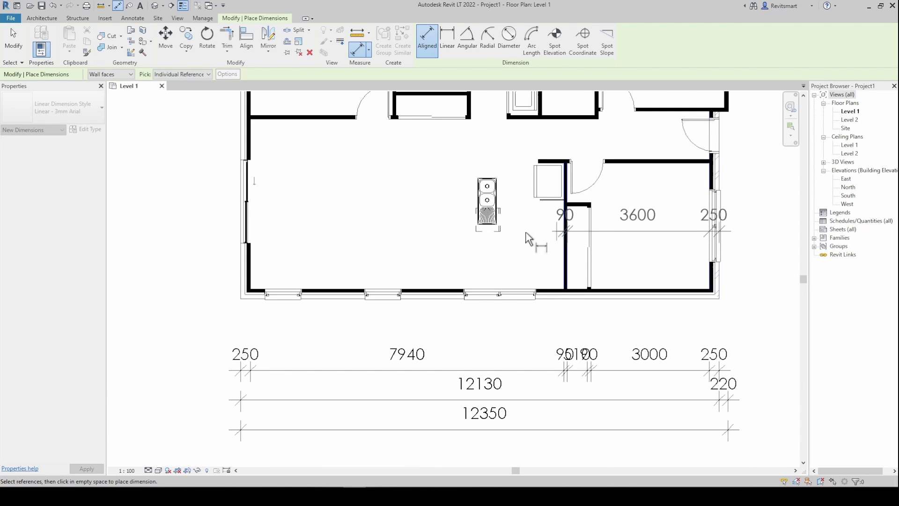
Step: Extend the chain to the fridge nib wall's end and the west wall's stud and brick faces, and place it above the other south strings
scroll(548, 163, up, 3)
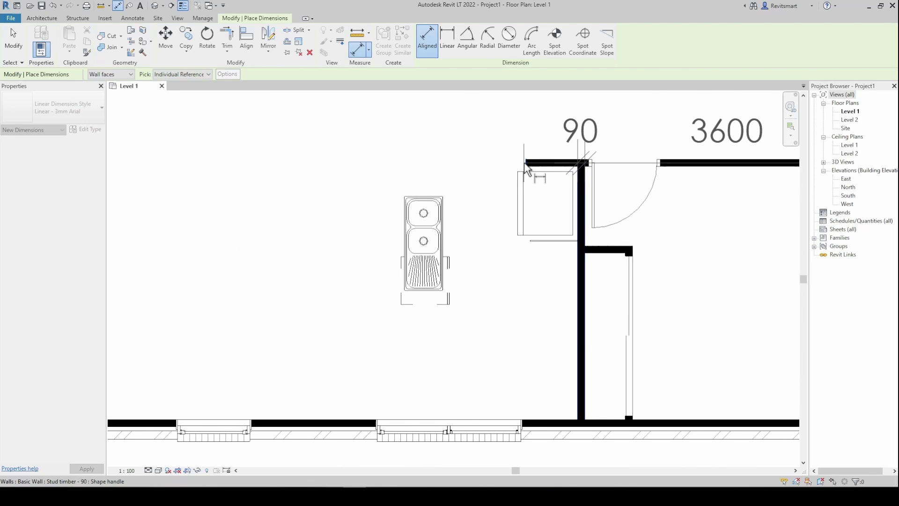
click(527, 165)
scroll(527, 165, down, 3)
click(238, 265)
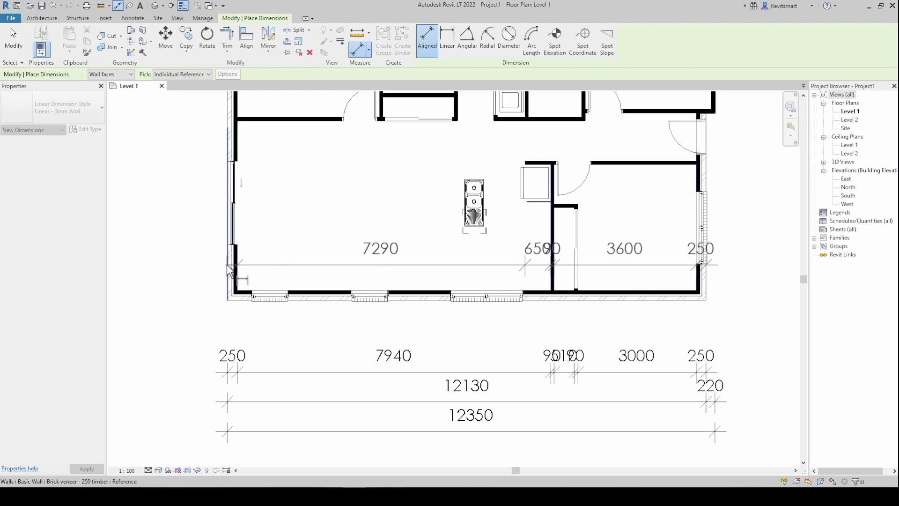
click(334, 342)
middle_drag(341, 341, 331, 263)
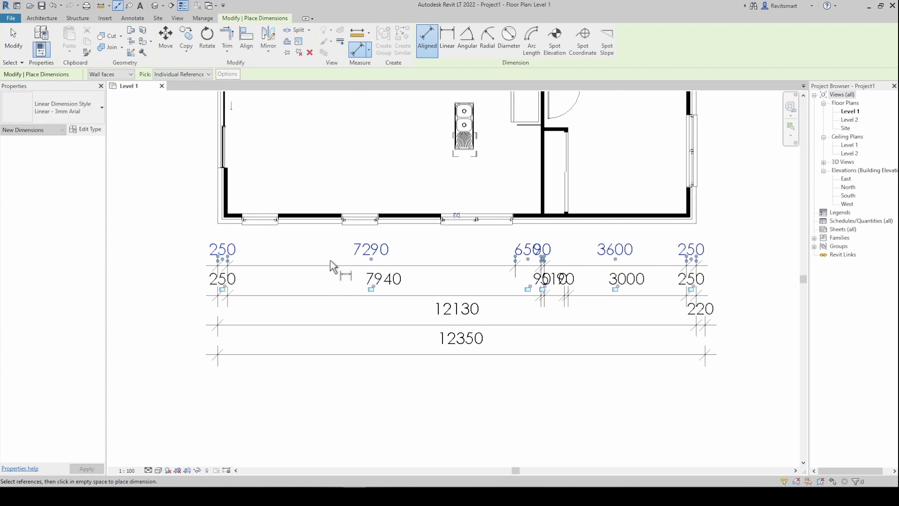
scroll(334, 260, down, 1)
key(Escape)
key(Escape)
mouse_move(484, 358)
mouse_down()
mouse_move(439, 261)
mouse_move(440, 296)
mouse_up()
middle_drag(467, 318, 477, 407)
key(Escape)
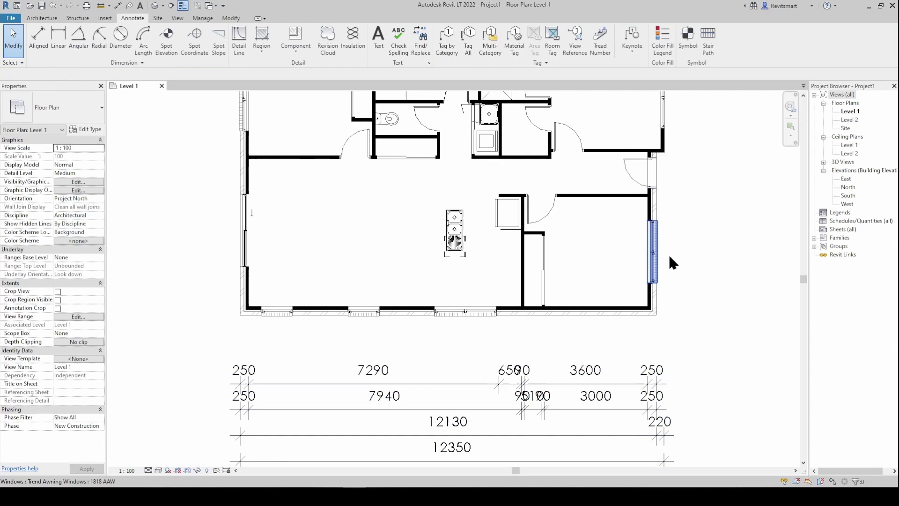
Step: Create a similar dimension string across the brick and stud faces of the east and west walls, placed directly below the south wall
right_click(579, 374)
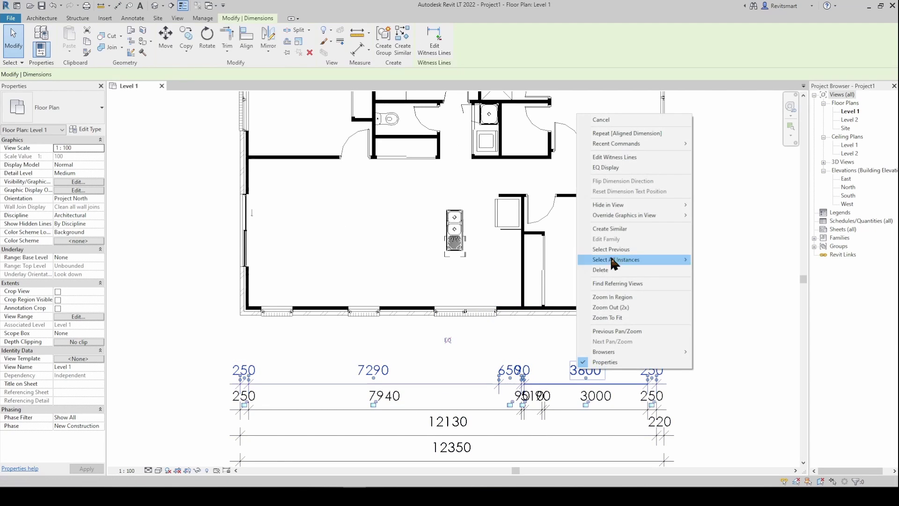
click(623, 229)
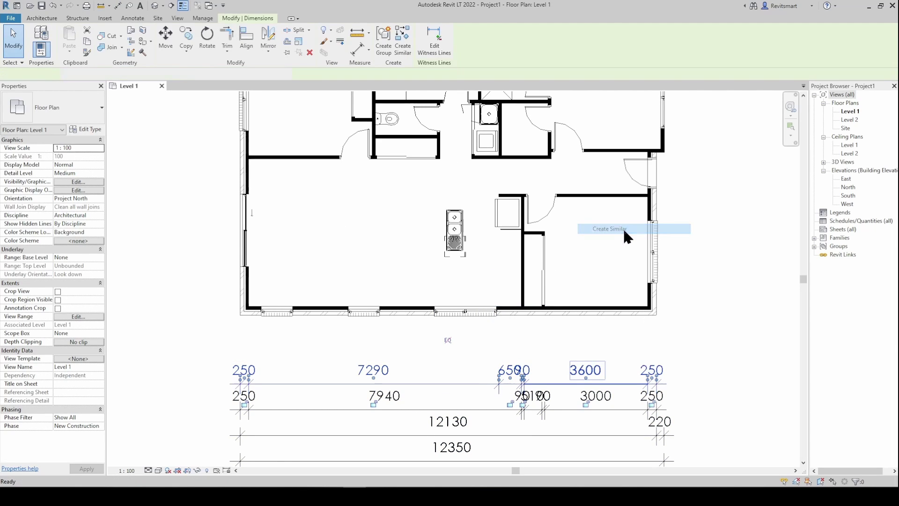
click(658, 298)
click(647, 297)
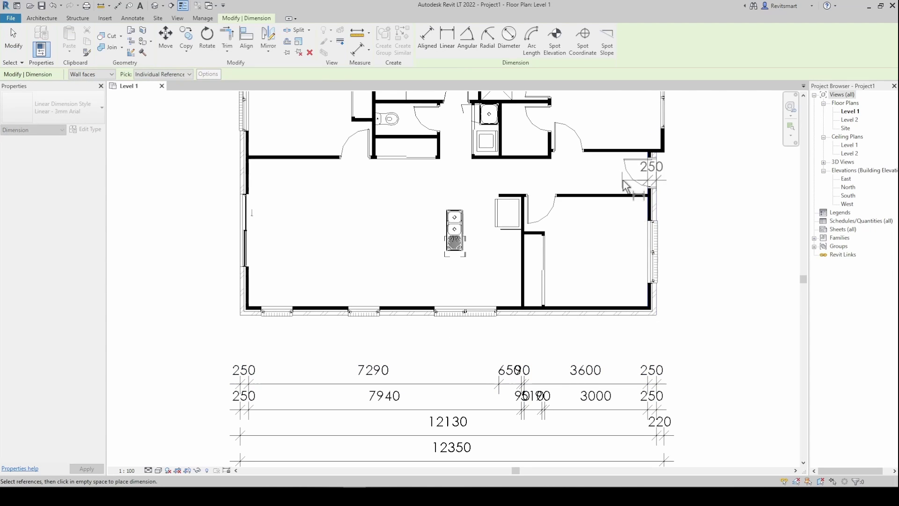
click(248, 178)
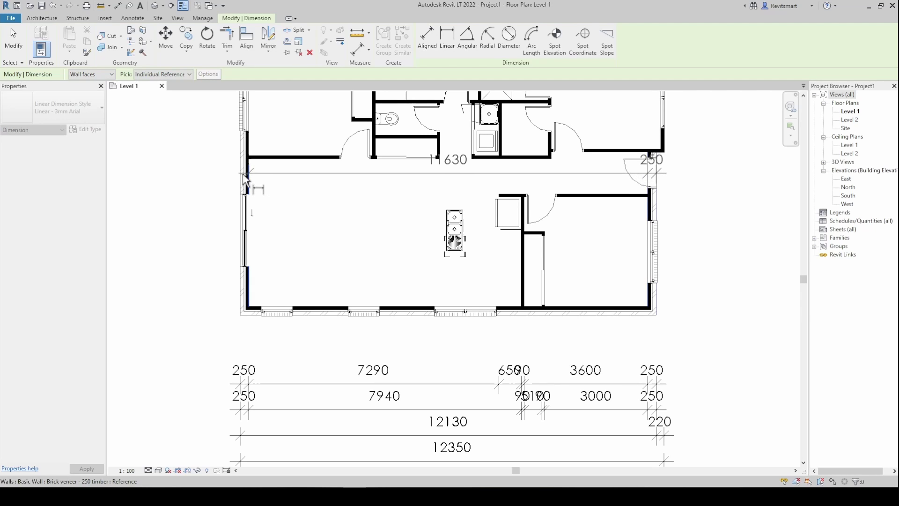
click(242, 178)
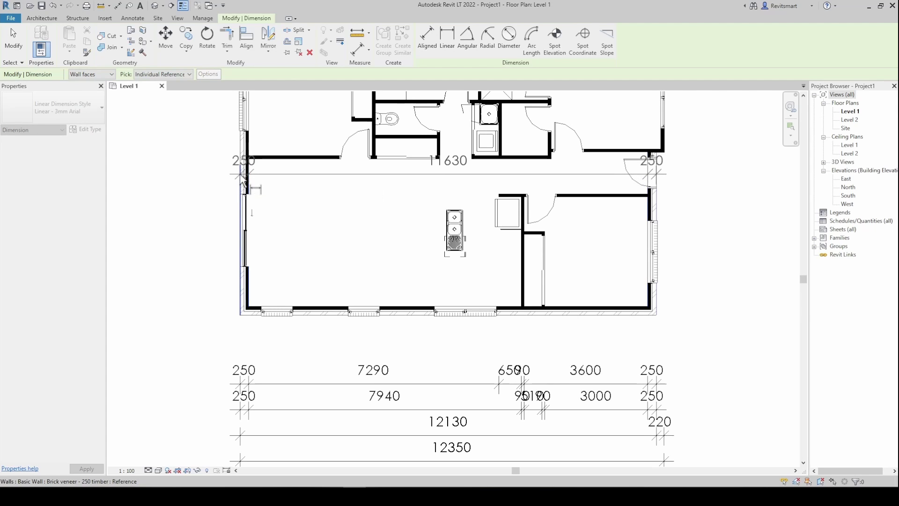
click(360, 356)
scroll(361, 356, down, 2)
key(Escape)
key(Escape)
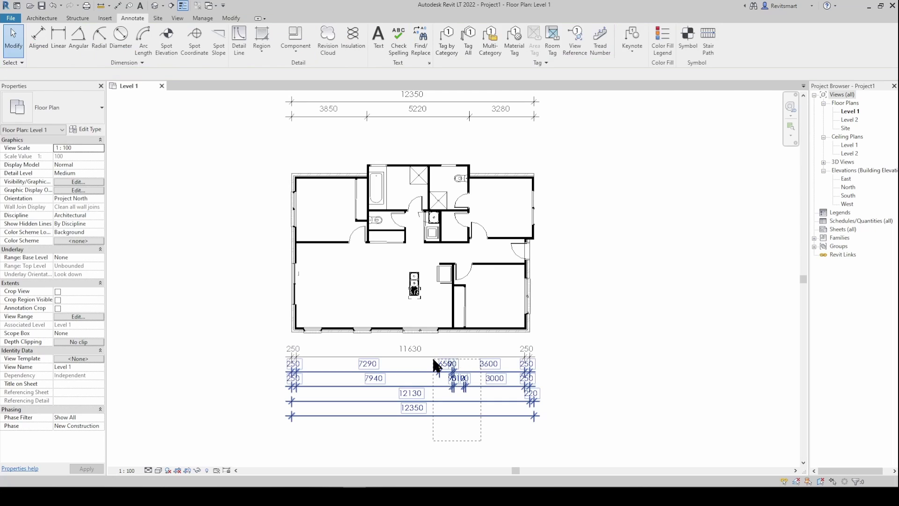
Step: Select all five dimension strings below the south wall and move them farther from the building
click(431, 356)
drag(460, 347, 435, 399)
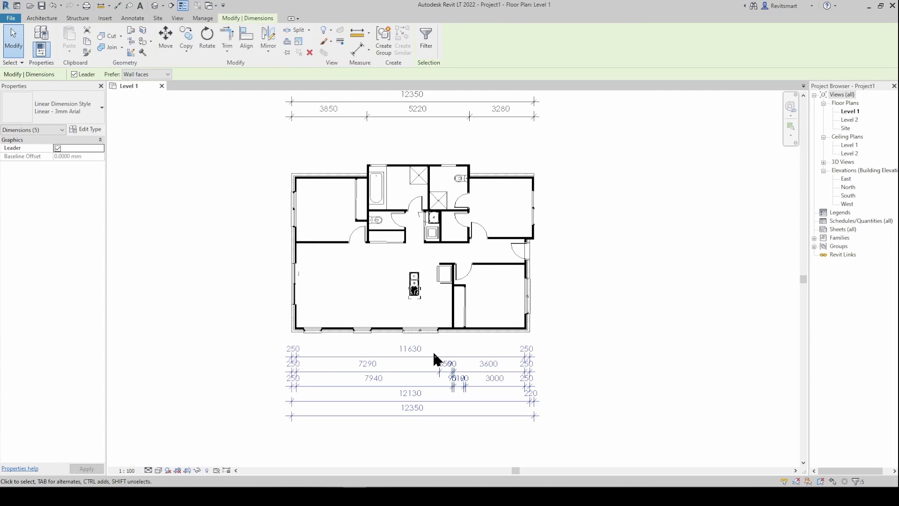
drag(433, 358, 435, 387)
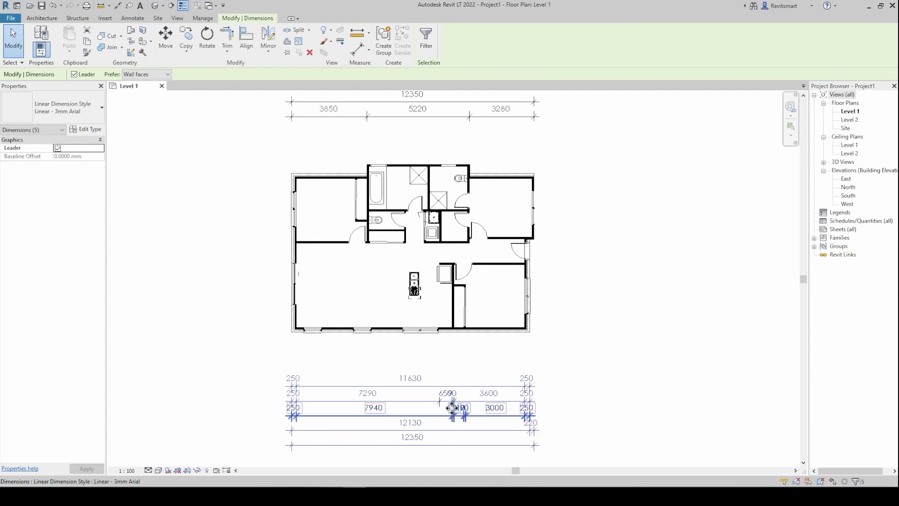
middle_drag(448, 401, 466, 465)
Step: Select the two dimension strings above the north wall and move them farther up from the building
scroll(466, 464, down, 1)
mouse_move(493, 168)
mouse_down()
mouse_move(463, 220)
mouse_move(475, 203)
mouse_up()
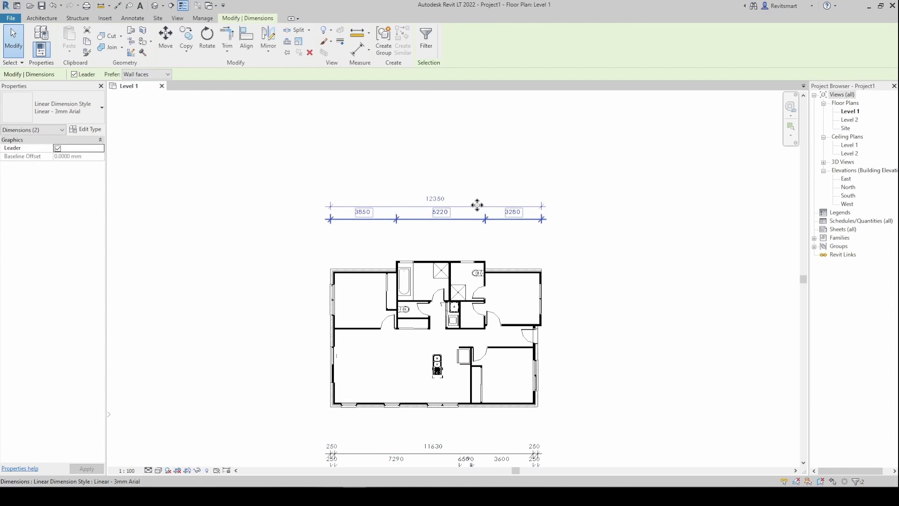
click(483, 176)
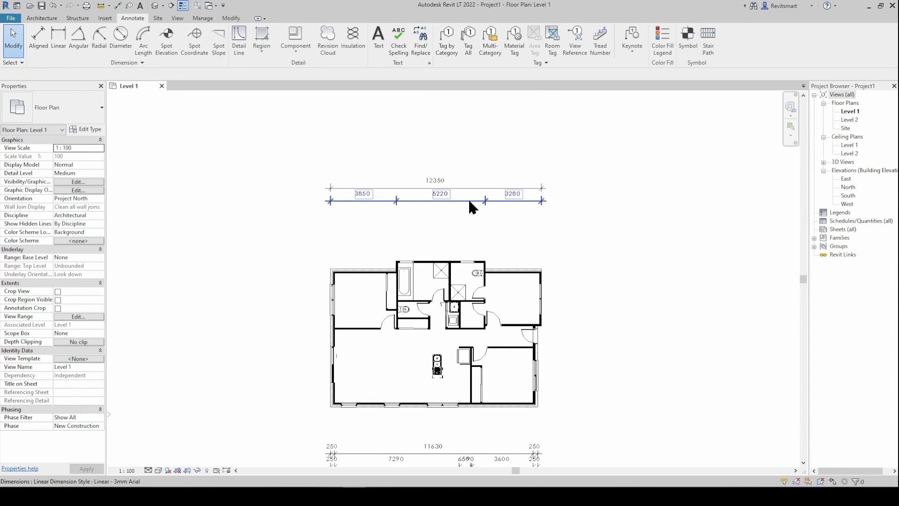
middle_drag(469, 198, 485, 185)
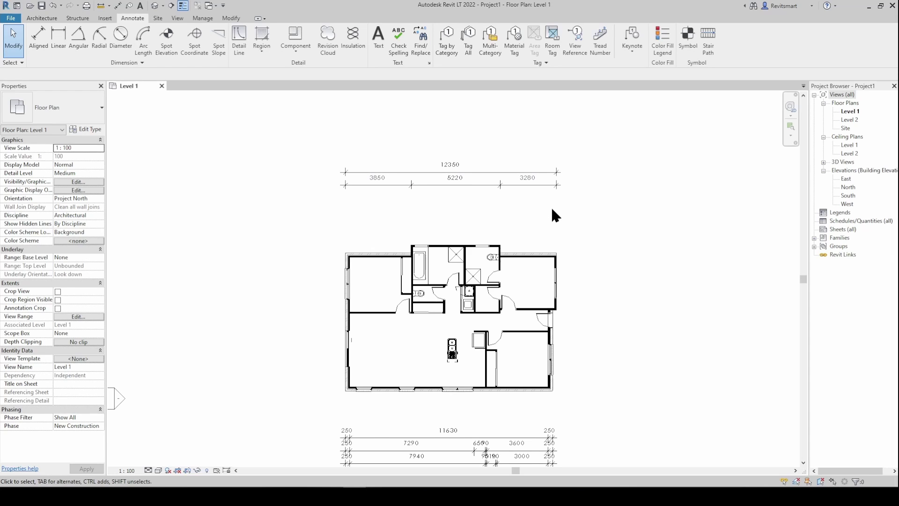
scroll(382, 199, up, 4)
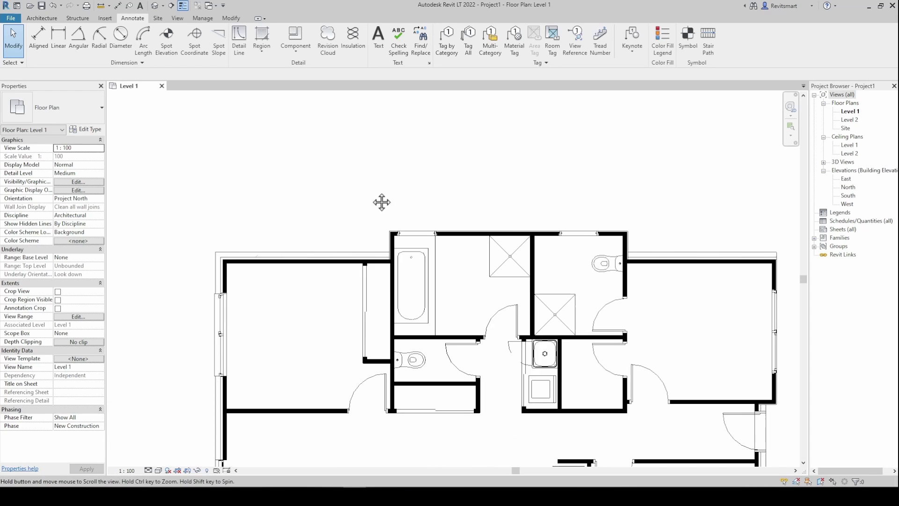
scroll(386, 184, down, 2)
middle_drag(377, 180, 398, 201)
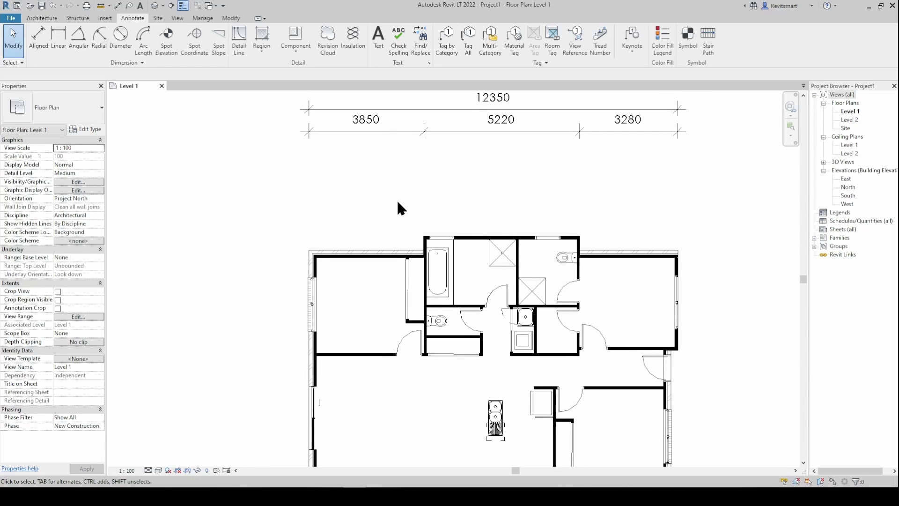
Step: Start a dimension string similar to the segmented north string, picking both stud faces of the bathroom's west wall and of the bathroom–ensuite partition
right_click(388, 131)
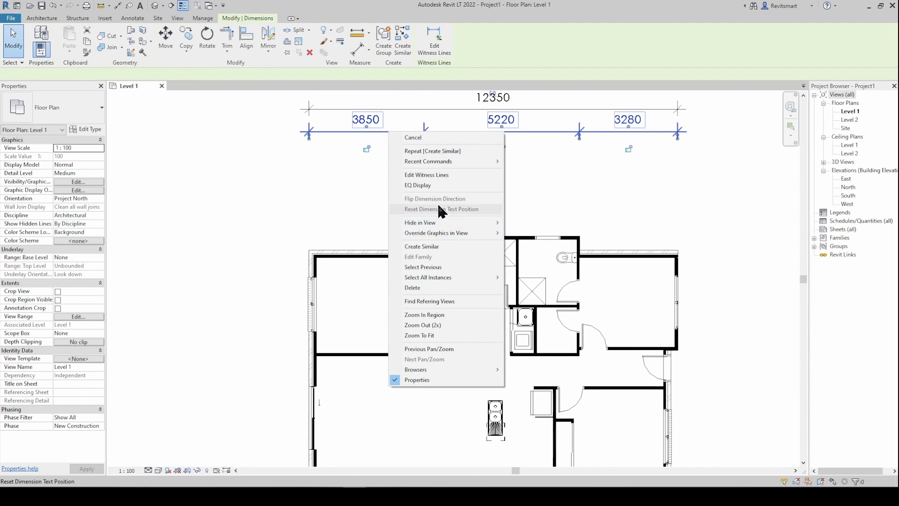
click(424, 246)
scroll(412, 250, up, 5)
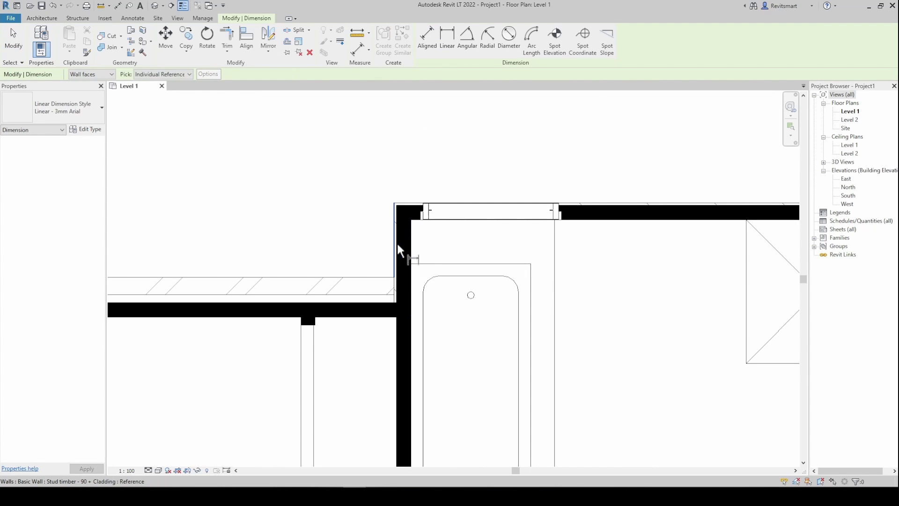
click(398, 246)
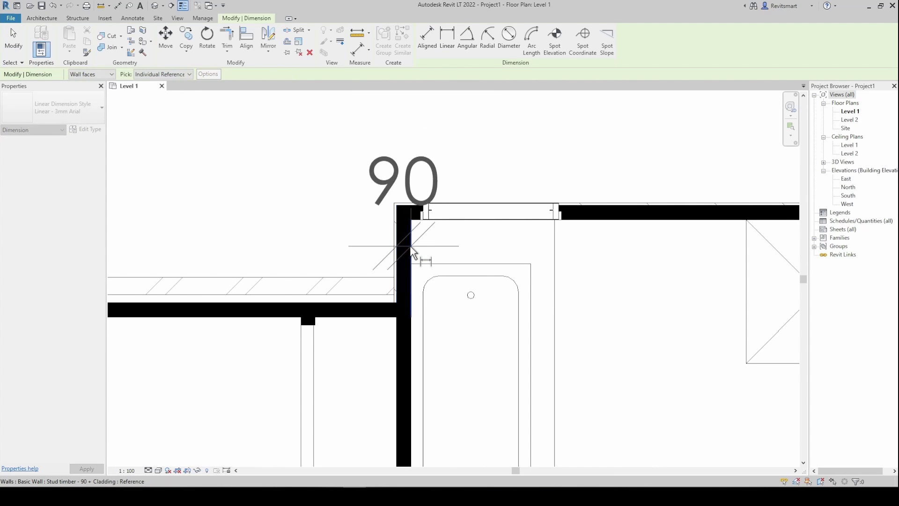
middle_drag(689, 274, 385, 253)
click(587, 389)
click(602, 381)
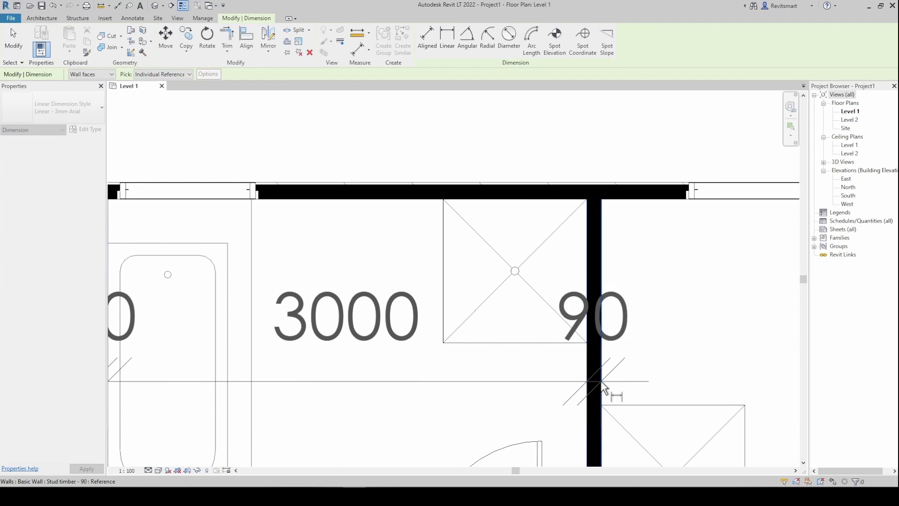
Step: Extend the string to both stud faces of the ensuite's east wall and place it directly below the segmented north string
scroll(604, 388, down, 5)
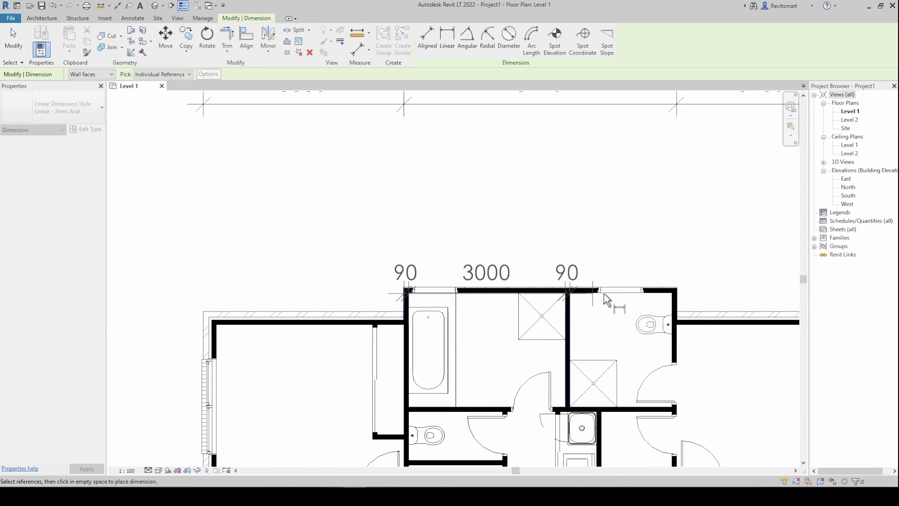
scroll(679, 302, up, 5)
click(678, 300)
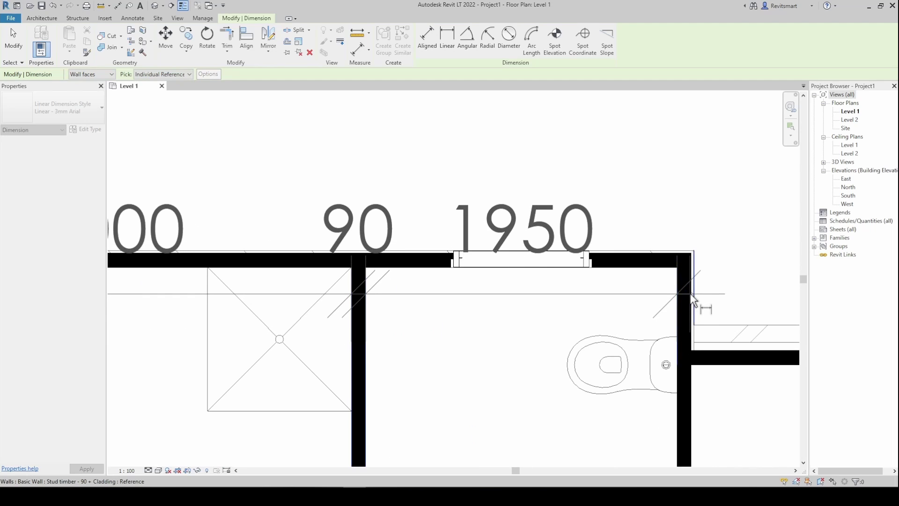
click(692, 295)
scroll(693, 295, down, 3)
middle_drag(706, 243, 356, 266)
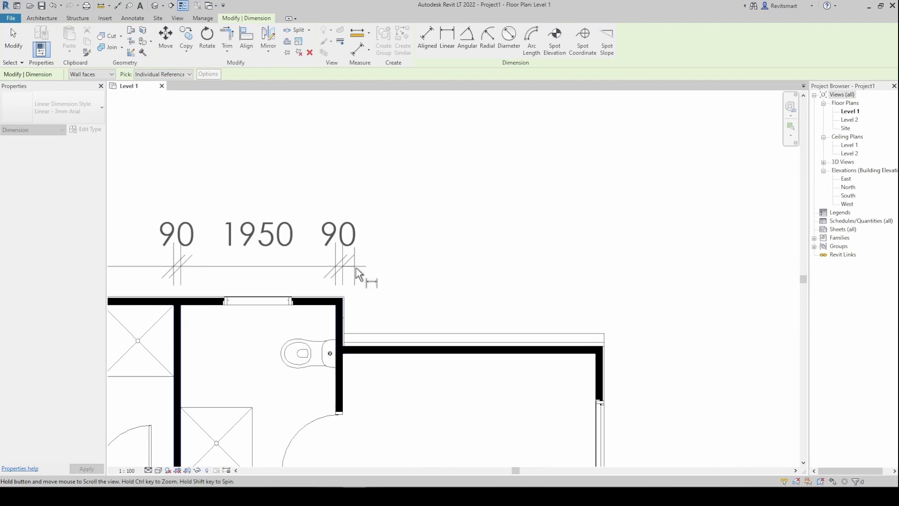
scroll(357, 265, down, 2)
middle_drag(467, 197, 714, 323)
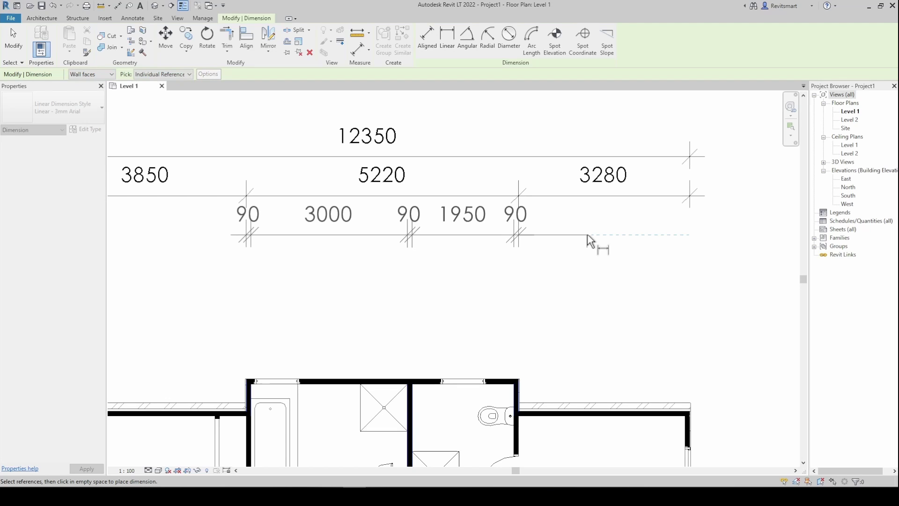
click(588, 234)
key(Escape)
key(Escape)
mouse_move(500, 235)
mouse_down()
mouse_move(509, 304)
mouse_move(492, 289)
mouse_move(493, 245)
mouse_up()
key(Escape)
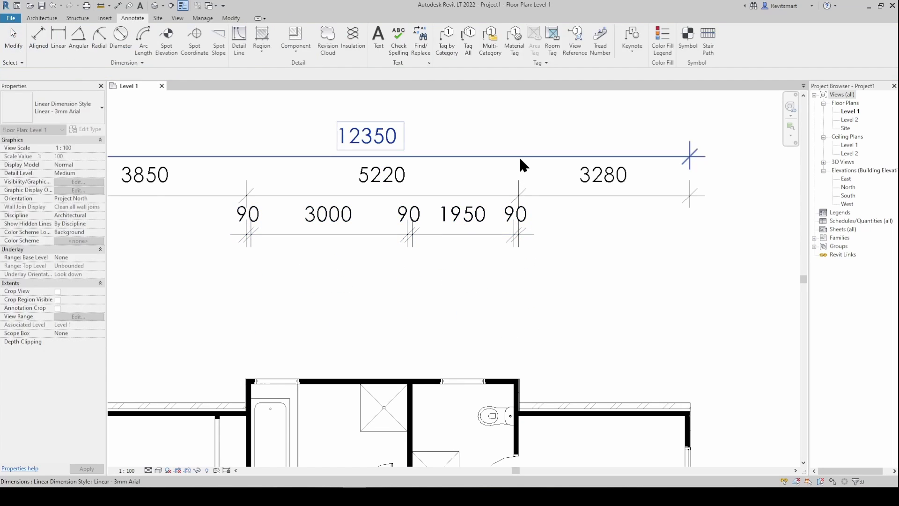
Step: Move the overall north dimension string farther from the building, and return it to its spacing above the segmented string
drag(522, 162, 524, 99)
middle_drag(559, 127, 574, 196)
scroll(573, 194, down, 1)
drag(567, 177, 565, 219)
click(565, 181)
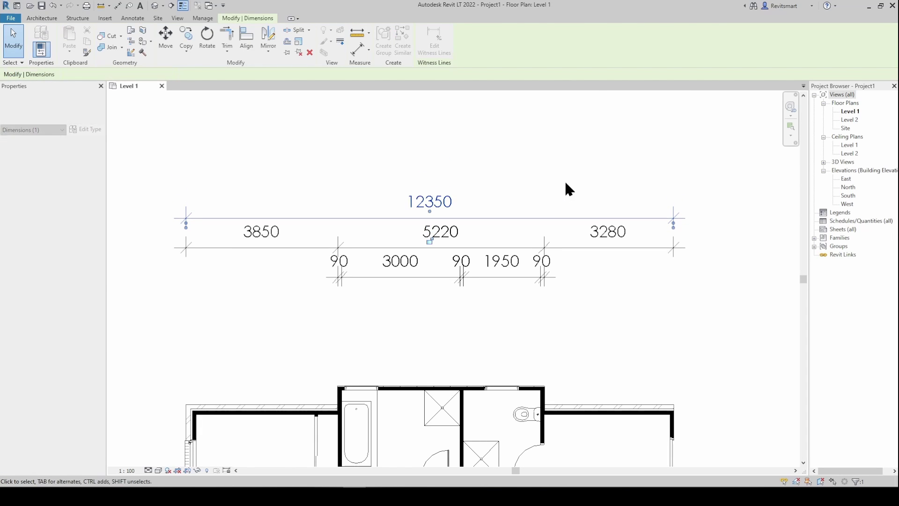
scroll(565, 162, down, 1)
scroll(628, 259, down, 3)
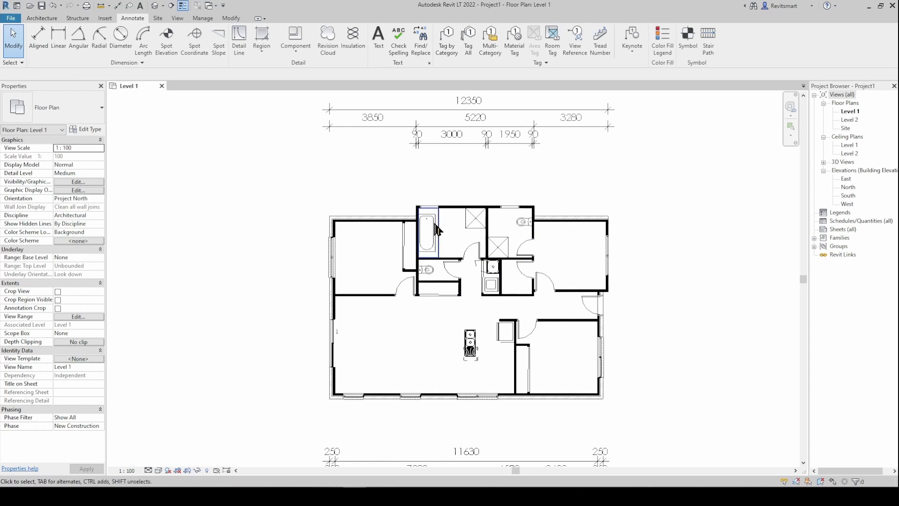
middle_drag(580, 188, 577, 180)
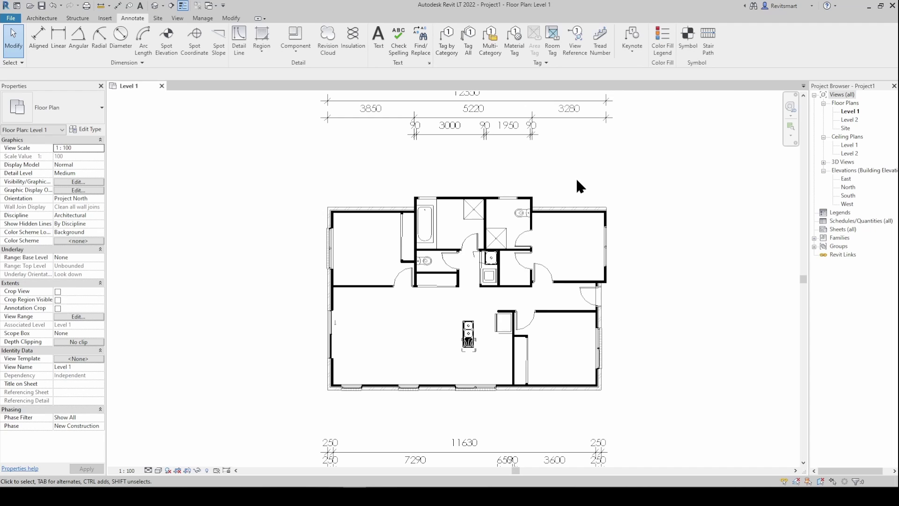
middle_drag(267, 157, 237, 142)
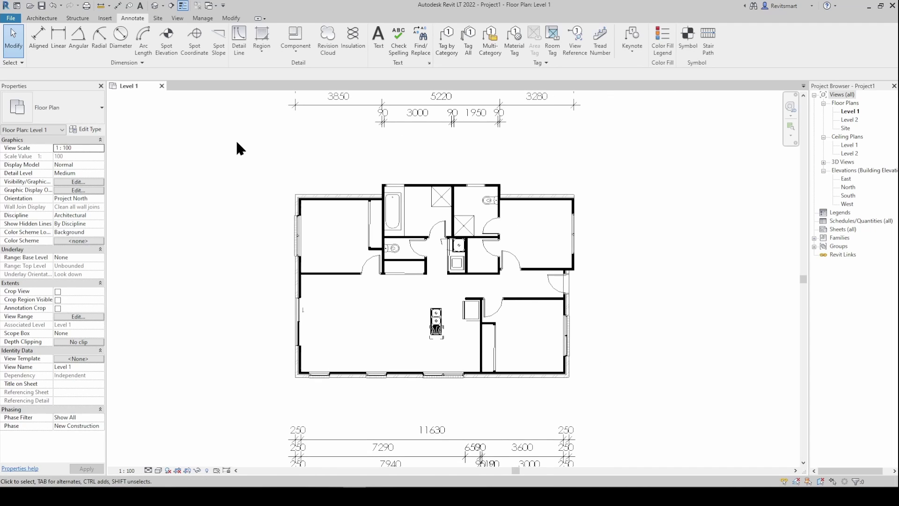
scroll(565, 153, down, 1)
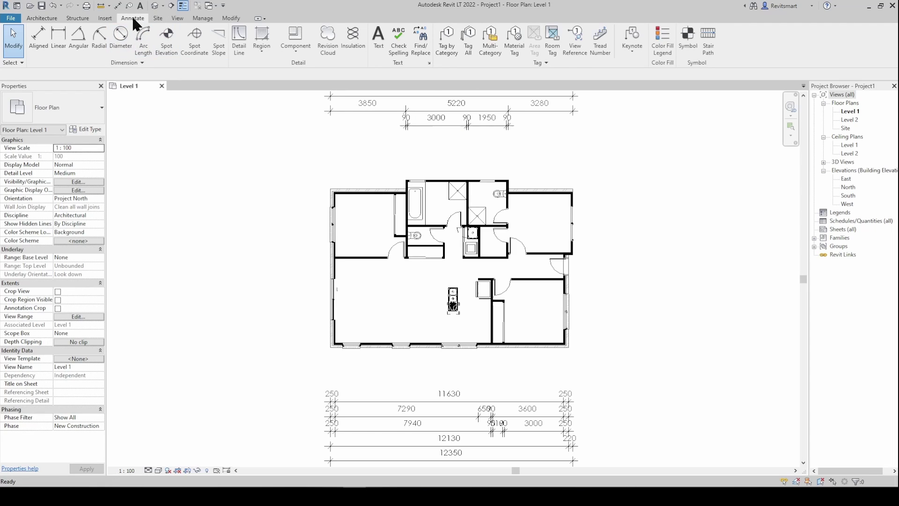
Step: Place a W250X73 M_W Shapes-Column structural column outside the entry door on the east side of the building
click(79, 18)
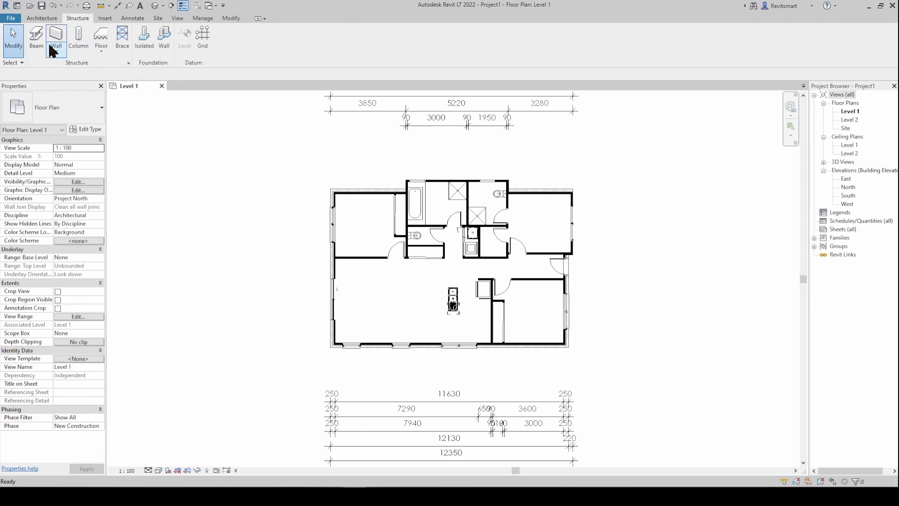
click(79, 35)
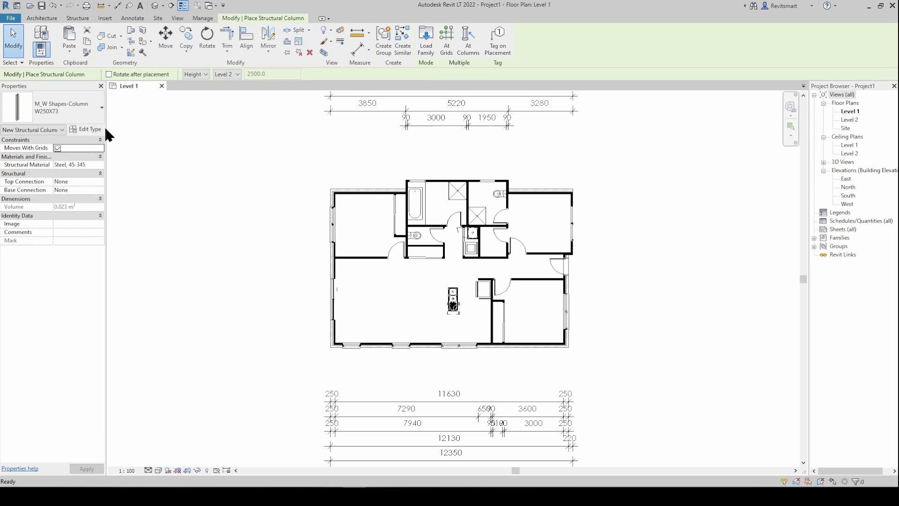
scroll(596, 249, up, 6)
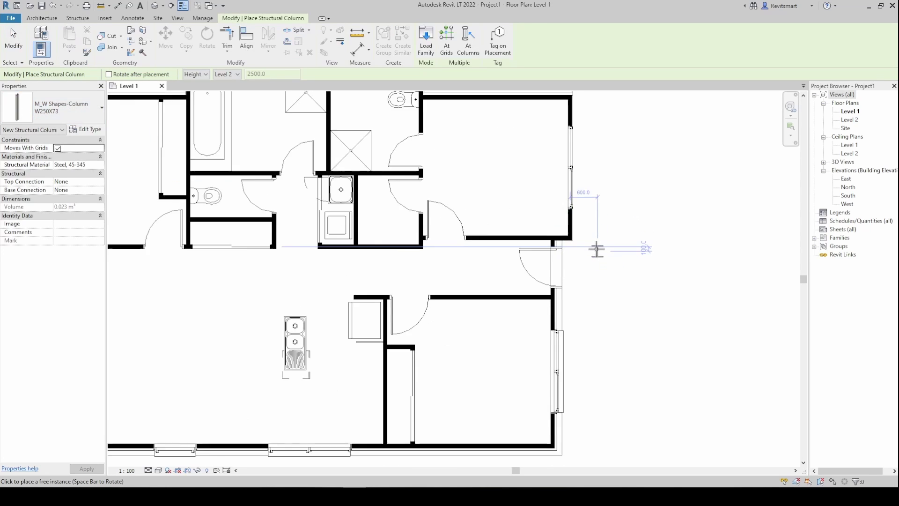
scroll(549, 241, up, 3)
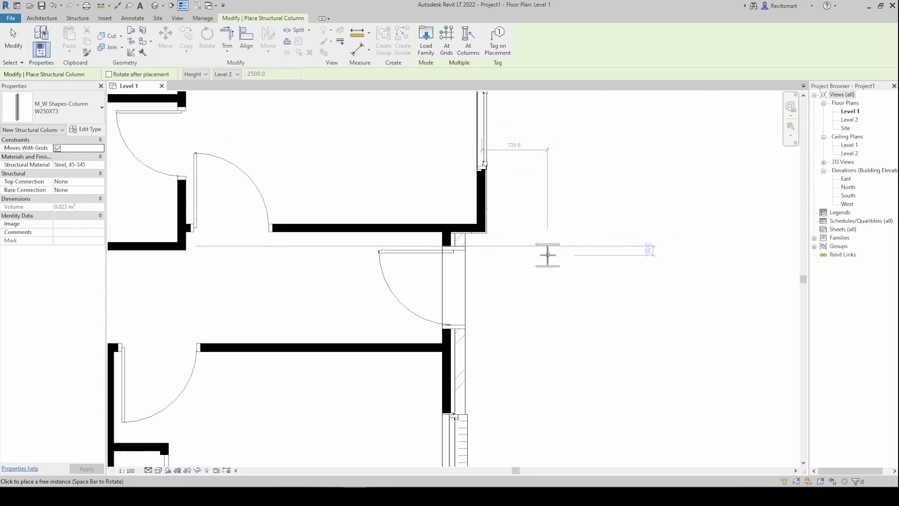
click(537, 266)
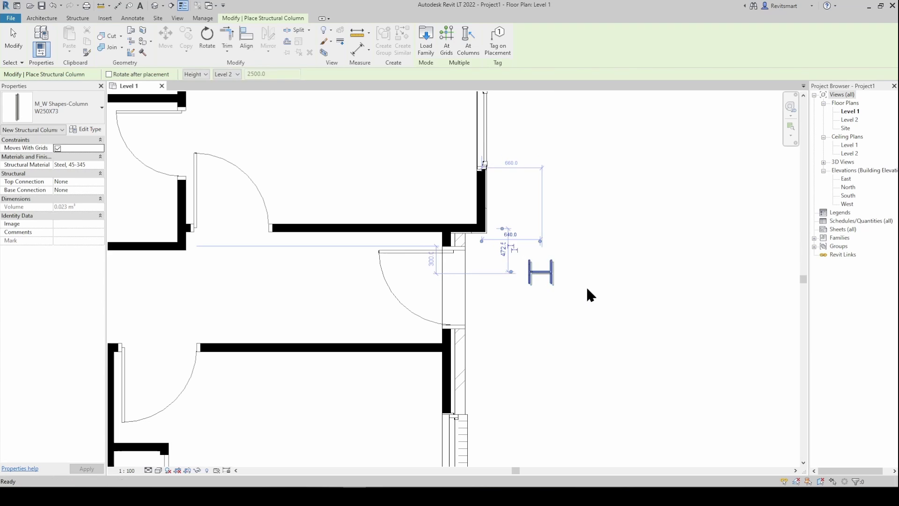
key(Escape)
key(Escape)
Step: Add an aligned dimension from the cladding face above the entry door to the structural column's centreline, placed east of the column
scroll(586, 286, down, 2)
scroll(536, 335, down, 2)
scroll(538, 203, down, 1)
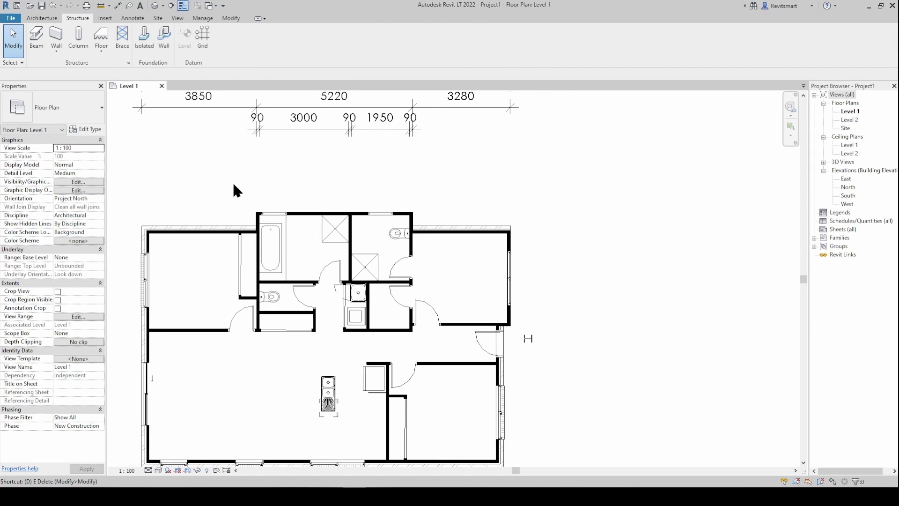
key(d)
key(i)
scroll(527, 334, up, 5)
scroll(529, 338, down, 3)
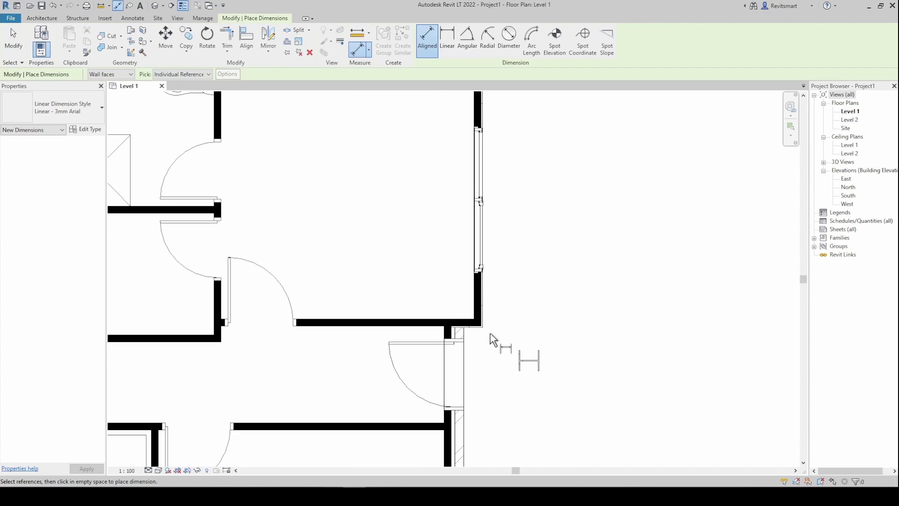
scroll(490, 339, up, 3)
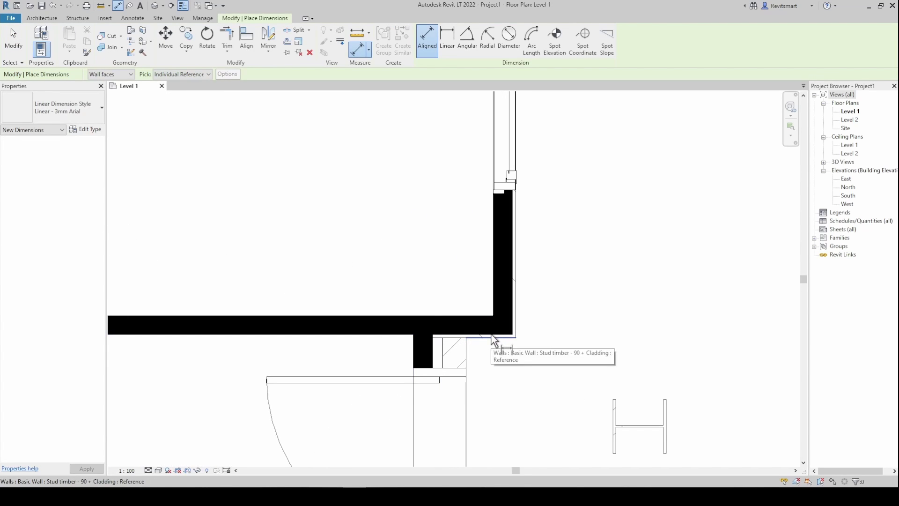
scroll(492, 340, down, 2)
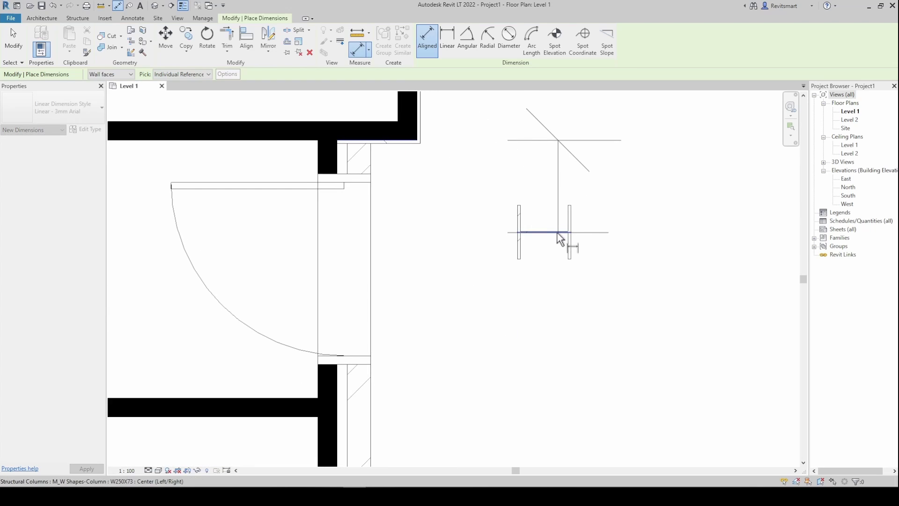
scroll(567, 238, up, 3)
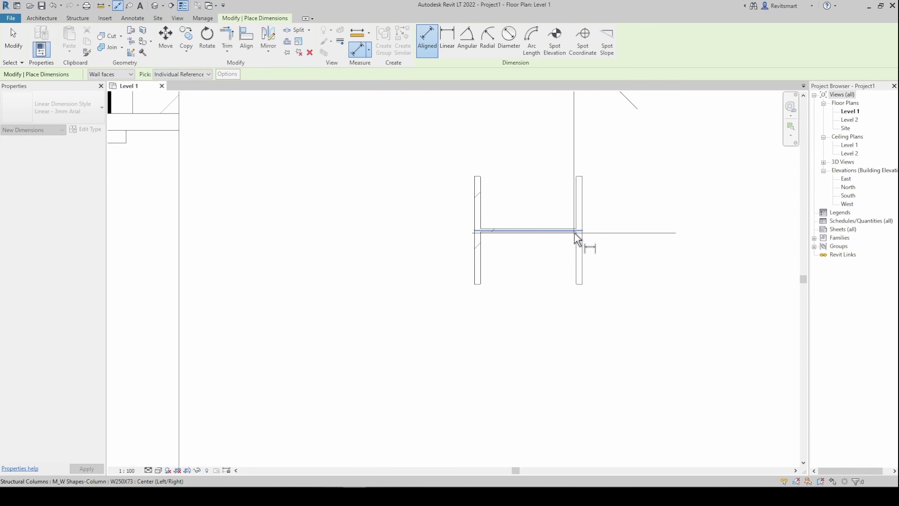
click(577, 239)
scroll(577, 238, down, 4)
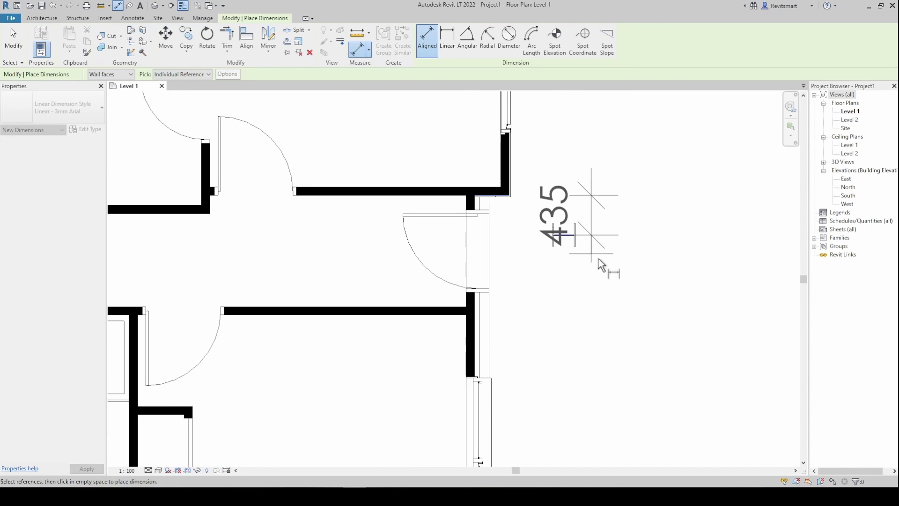
click(457, 297)
key(Escape)
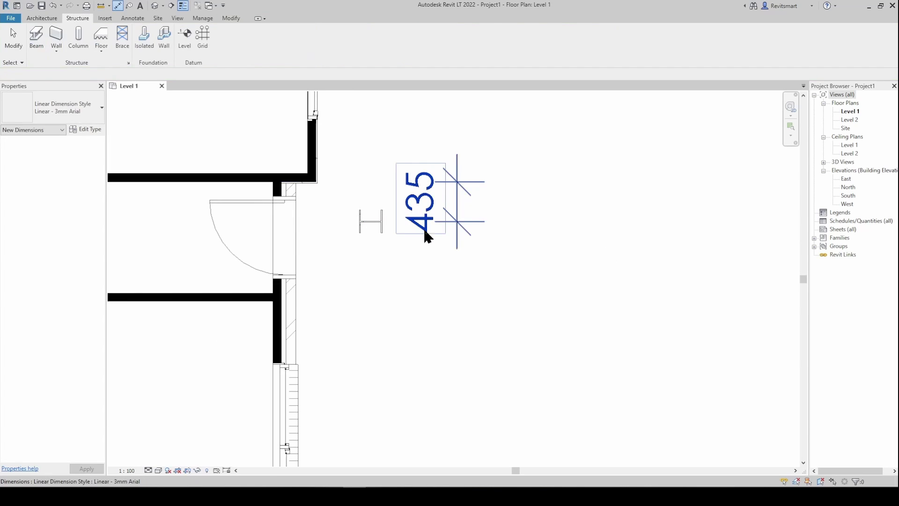
key(Escape)
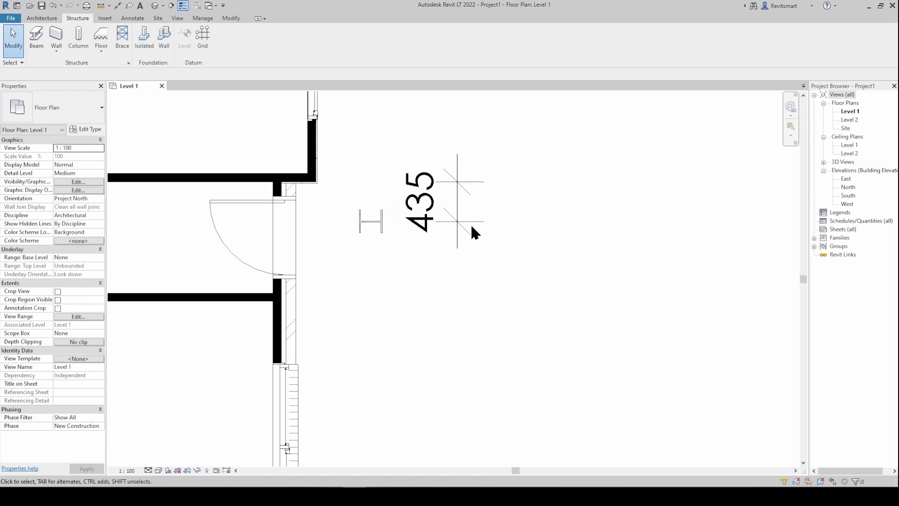
Step: Set the Centerline Symbol of the column dimension's type, Linear - 3mm Arial, to M_Centreline
click(457, 221)
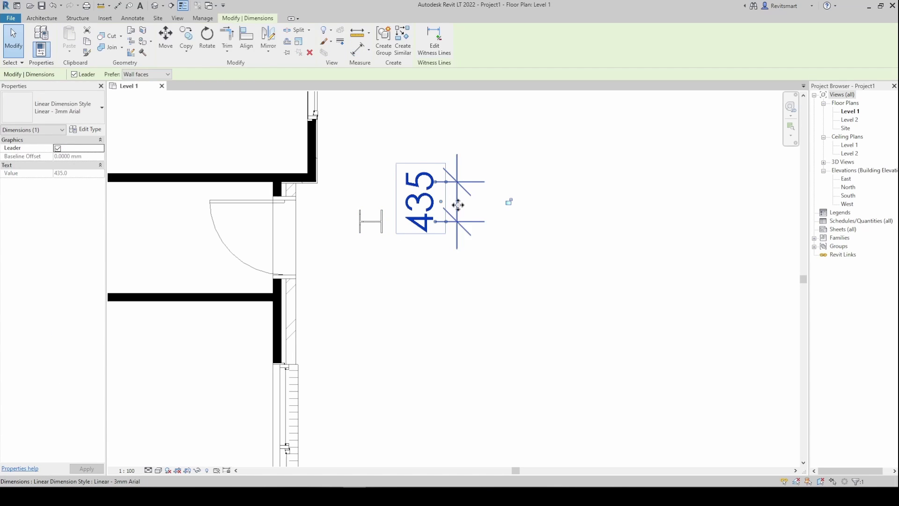
middle_drag(453, 223, 477, 235)
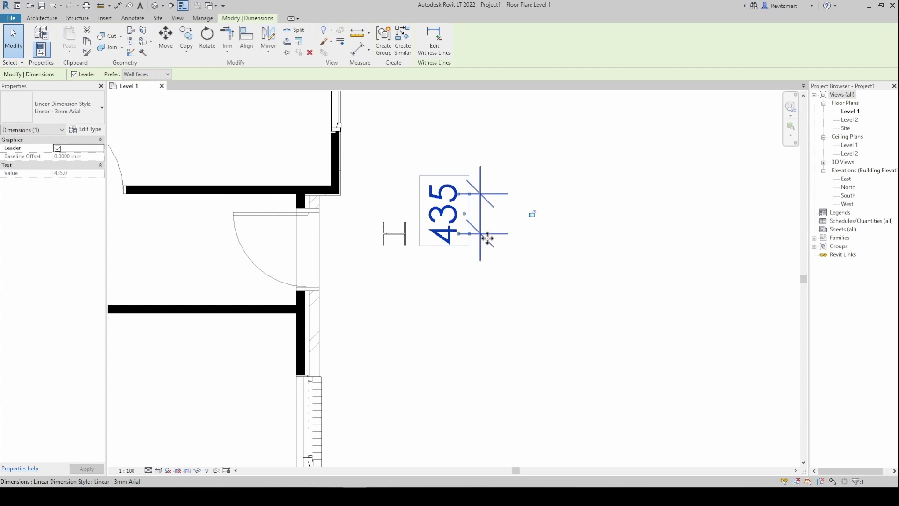
click(89, 129)
scroll(455, 282, down, 1)
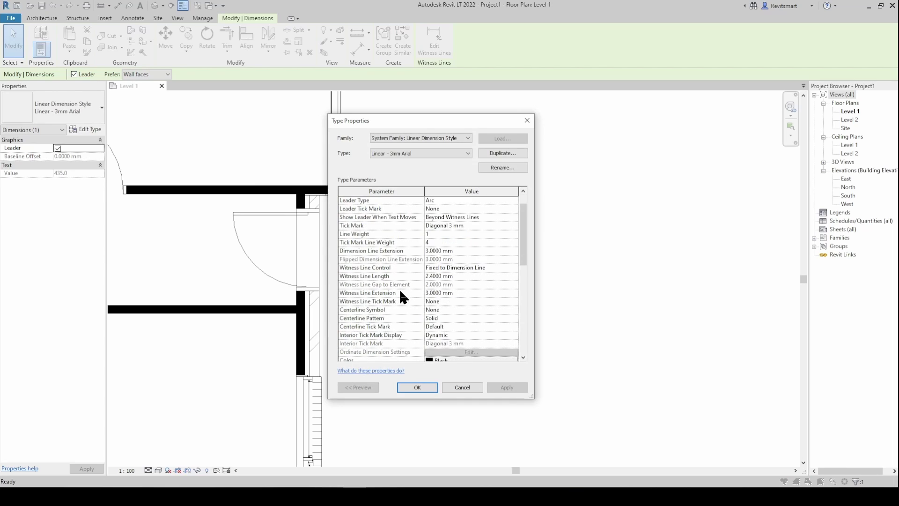
click(451, 310)
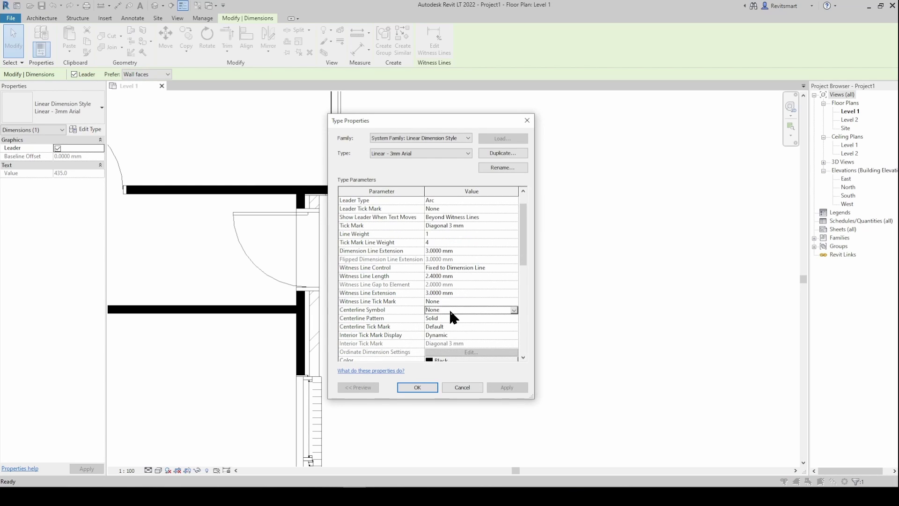
click(514, 310)
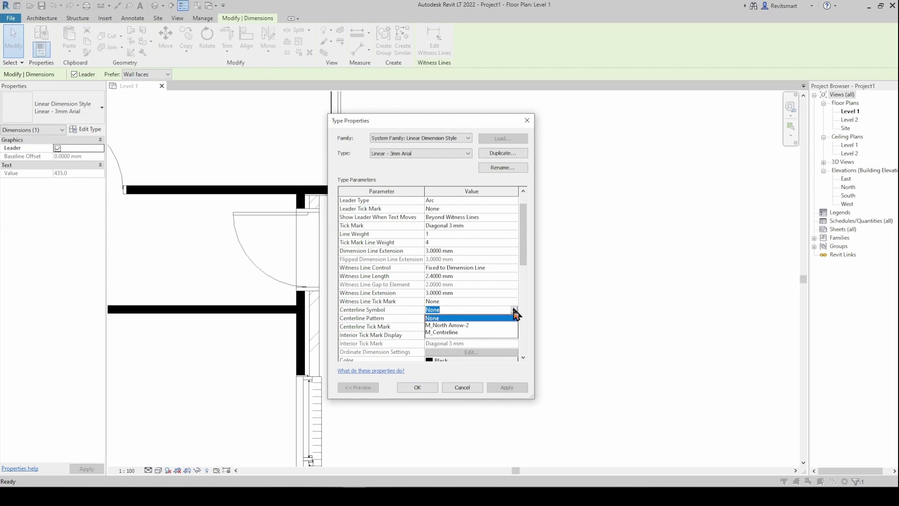
click(449, 333)
click(508, 387)
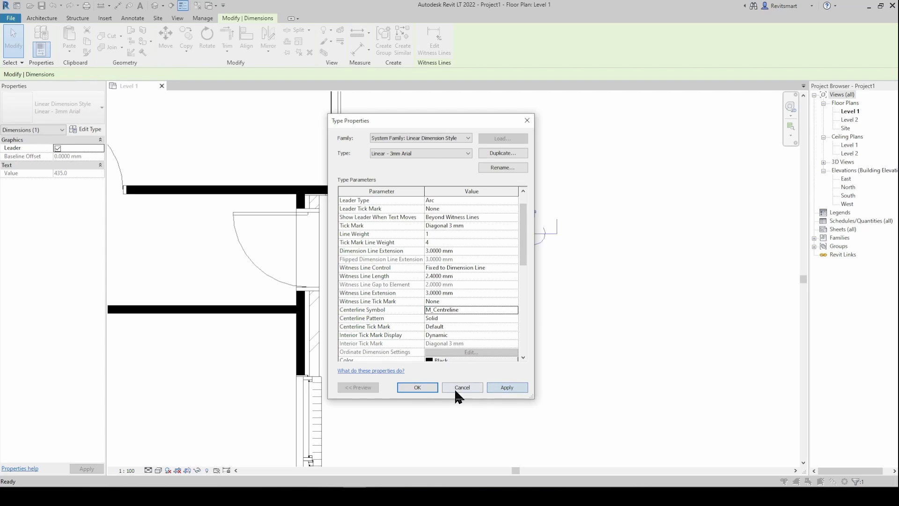
click(418, 388)
click(580, 260)
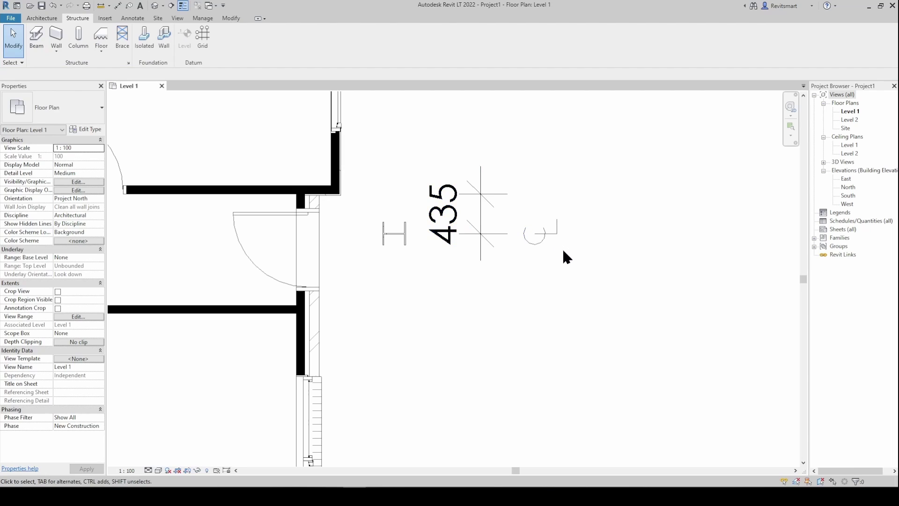
Step: Set the Centerline Symbol of the column dimension's type, Linear - 3mm Arial, to None
click(532, 234)
click(96, 130)
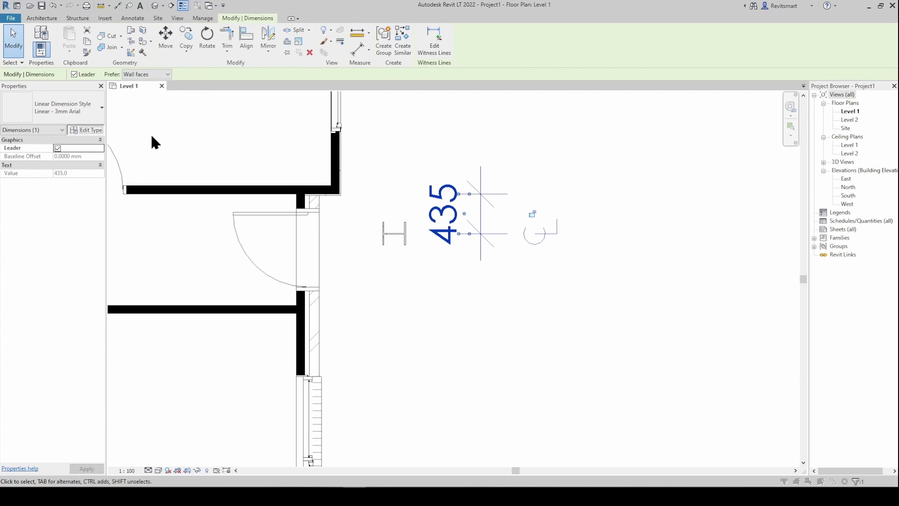
scroll(465, 321, down, 2)
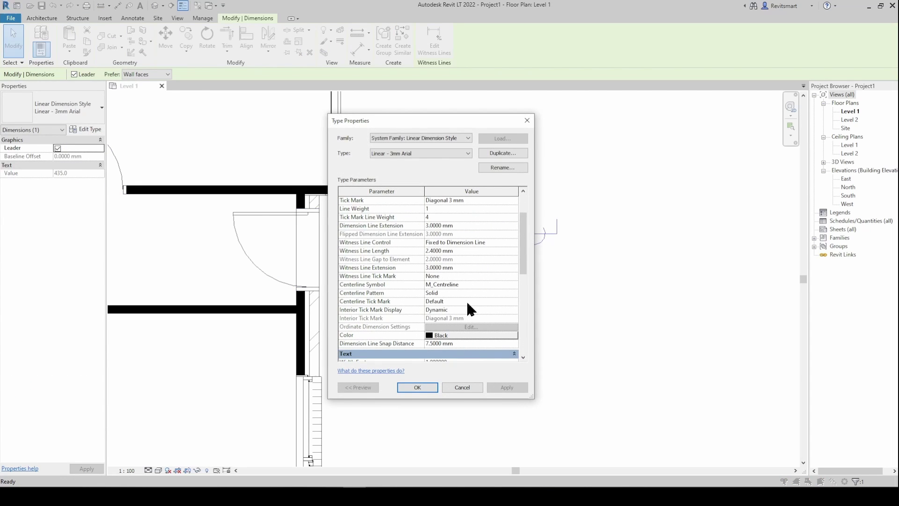
click(509, 285)
click(514, 285)
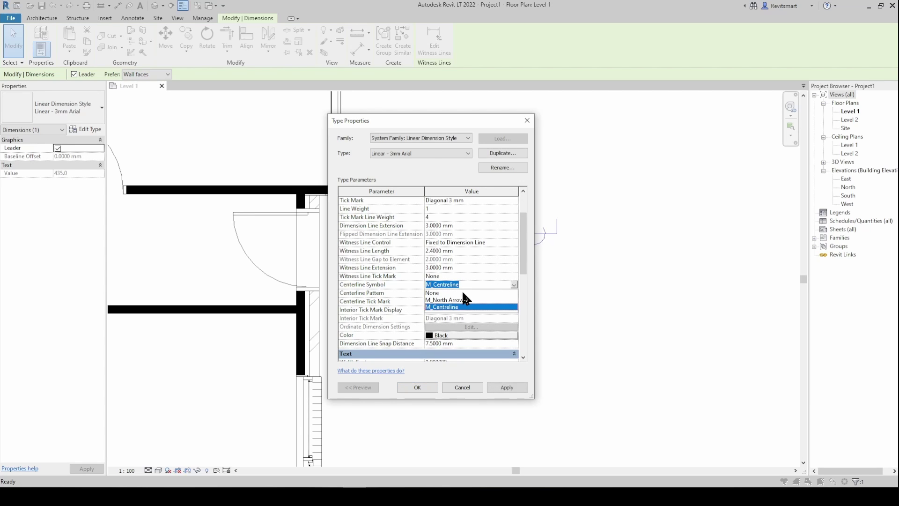
click(459, 295)
click(507, 387)
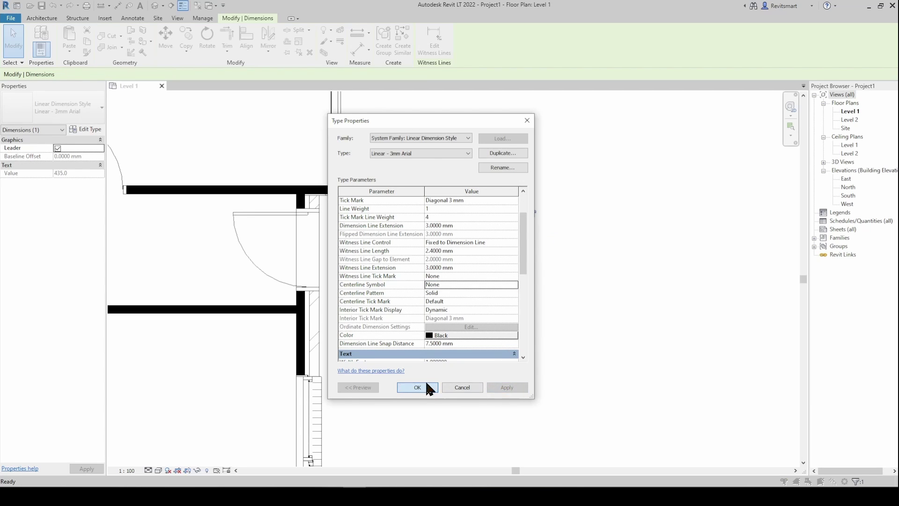
click(420, 387)
click(568, 304)
middle_drag(534, 286, 537, 291)
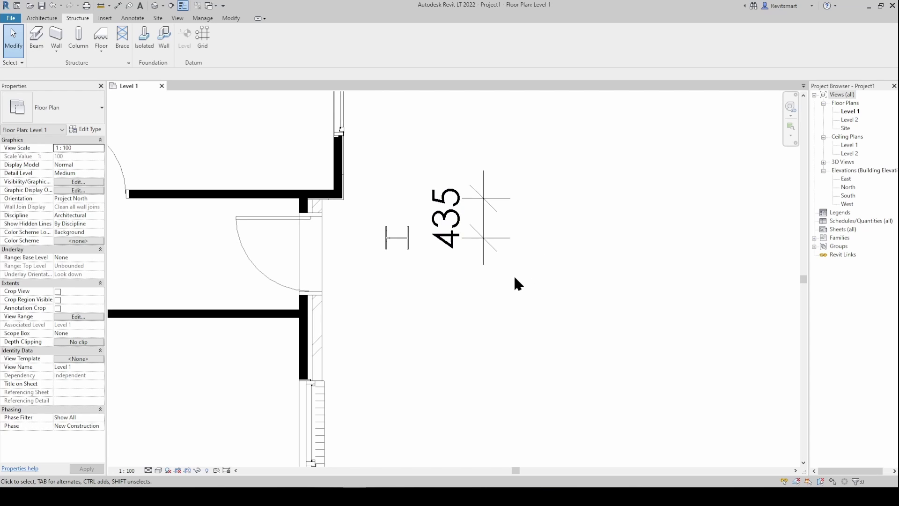
Step: Place a 2.5mm Arial text note containing the Centre Line Symbol beside the lower end of the column dimension
key(t)
key(x)
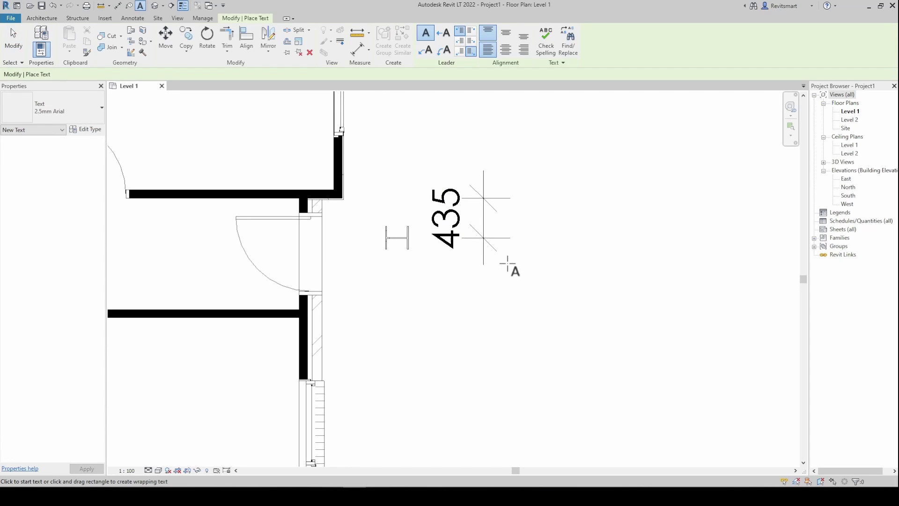
click(519, 286)
right_click(526, 285)
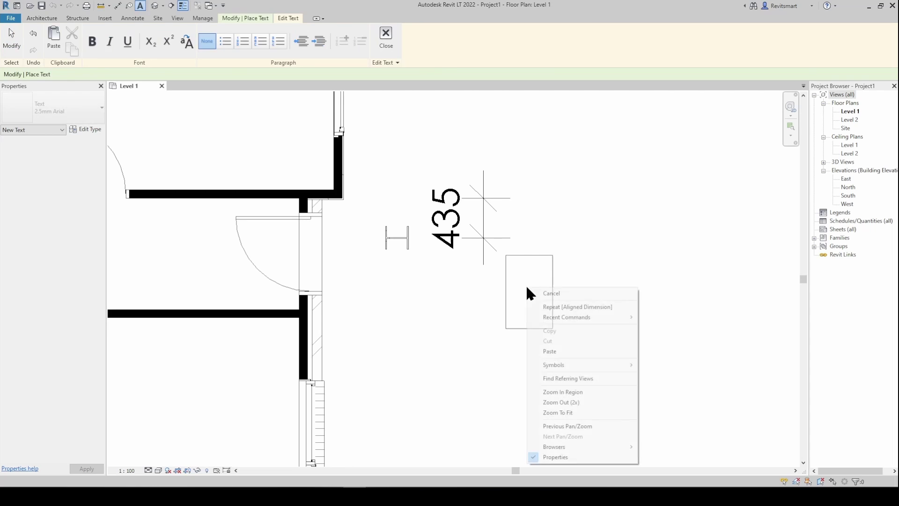
mouse_move(562, 365)
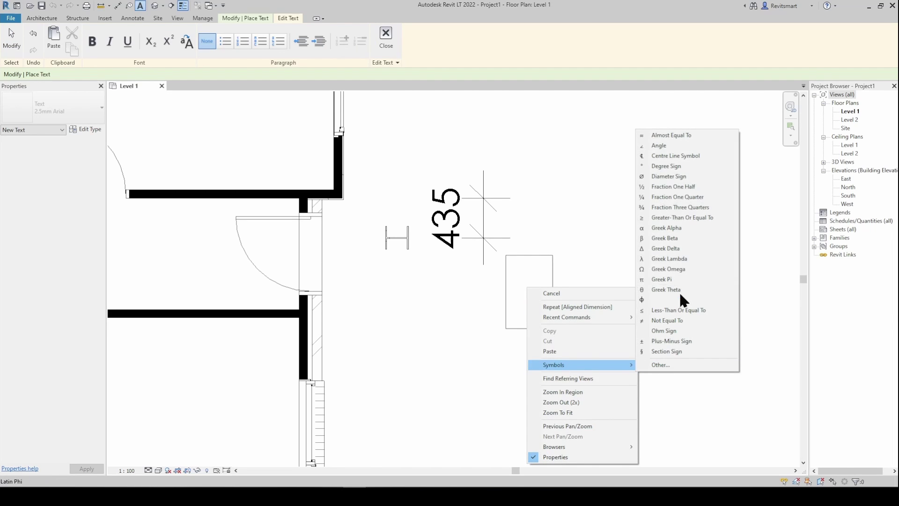
click(665, 156)
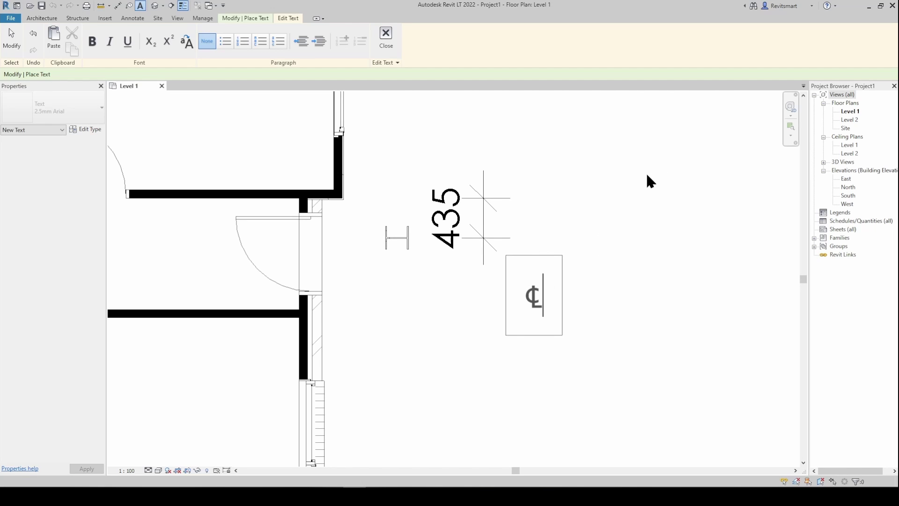
click(641, 183)
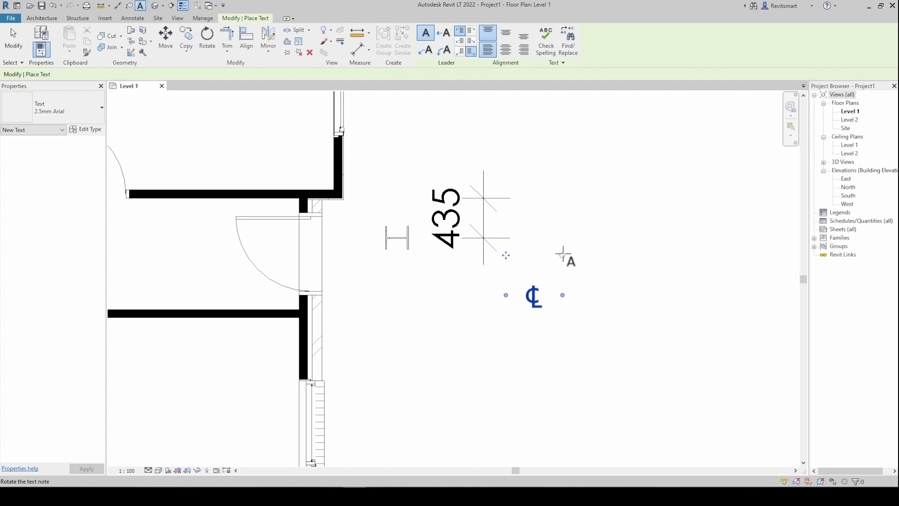
Step: Rotate the centreline text note a quarter turn counterclockwise and move it next to the start of the column dimension's text
drag(564, 257, 468, 239)
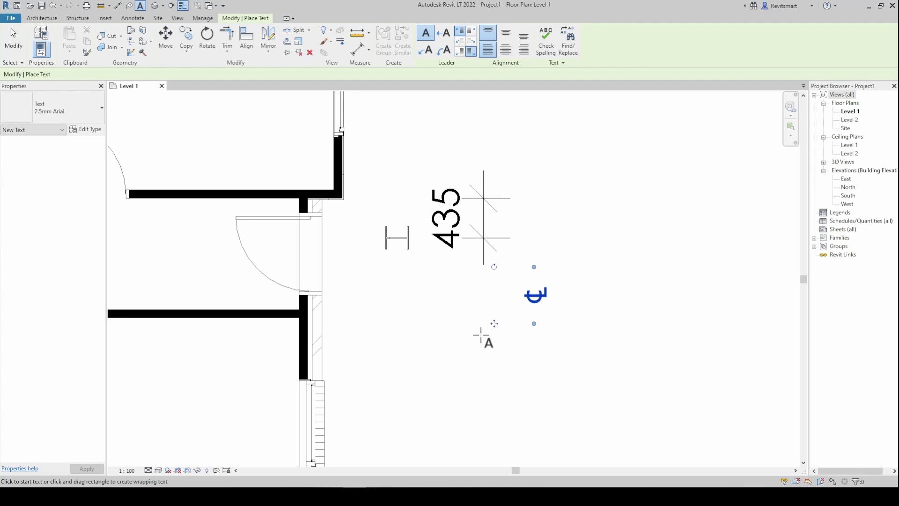
drag(490, 307, 418, 295)
key(Escape)
click(451, 264)
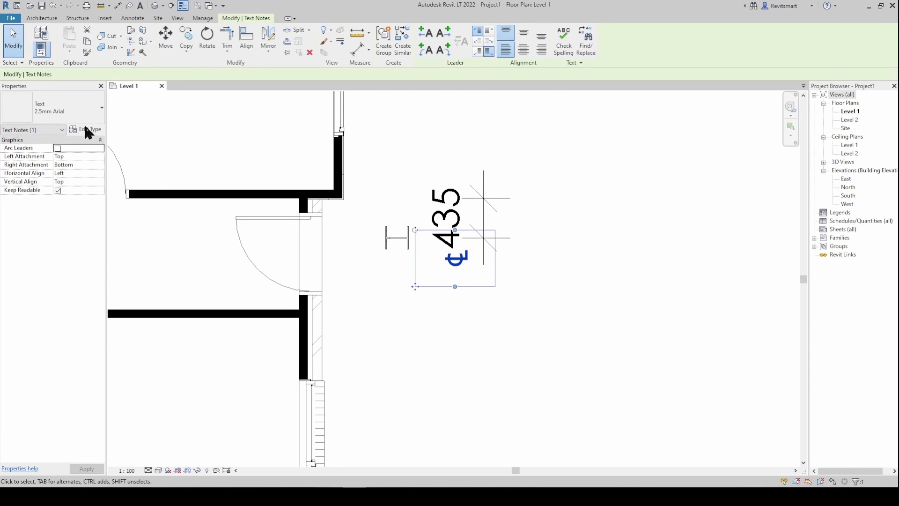
click(673, 298)
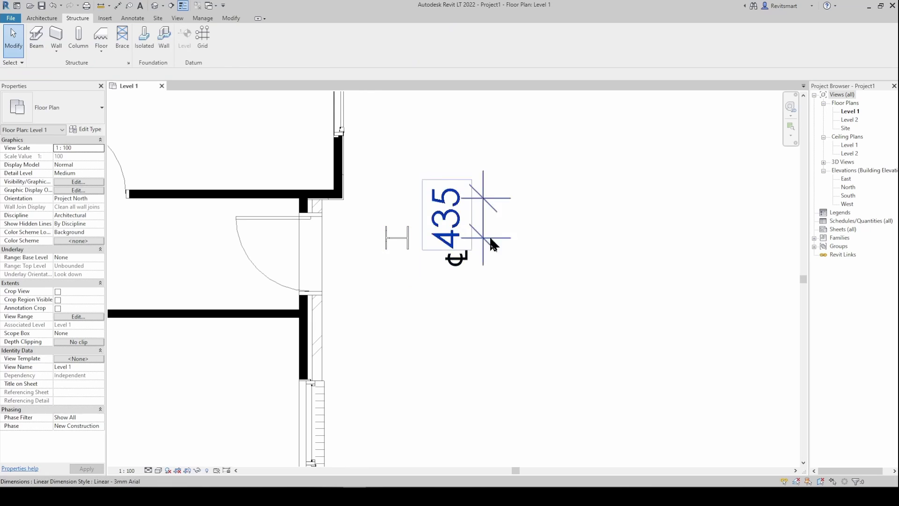
middle_drag(418, 233, 462, 281)
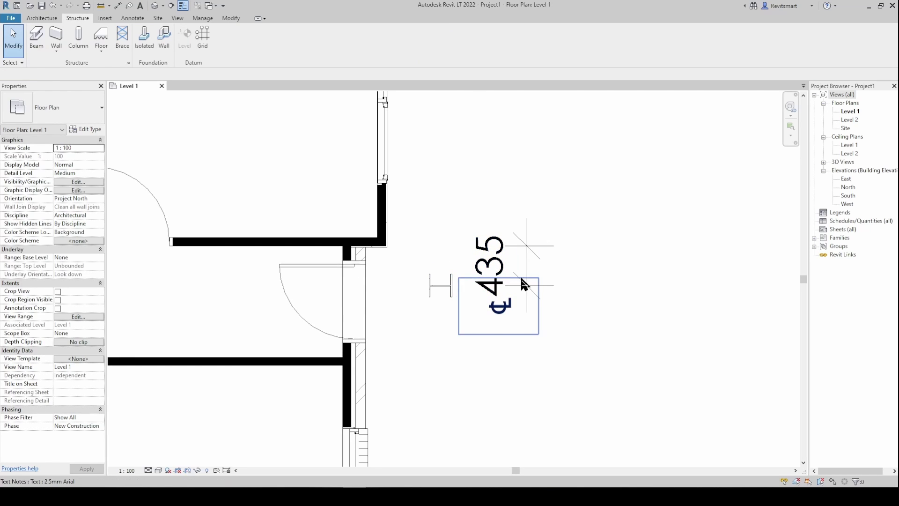
Step: Start an aligned dimension string across the west exterior wall's outer and inner faces, the robe wall's faces and the bathroom's west wall
scroll(436, 283, down, 5)
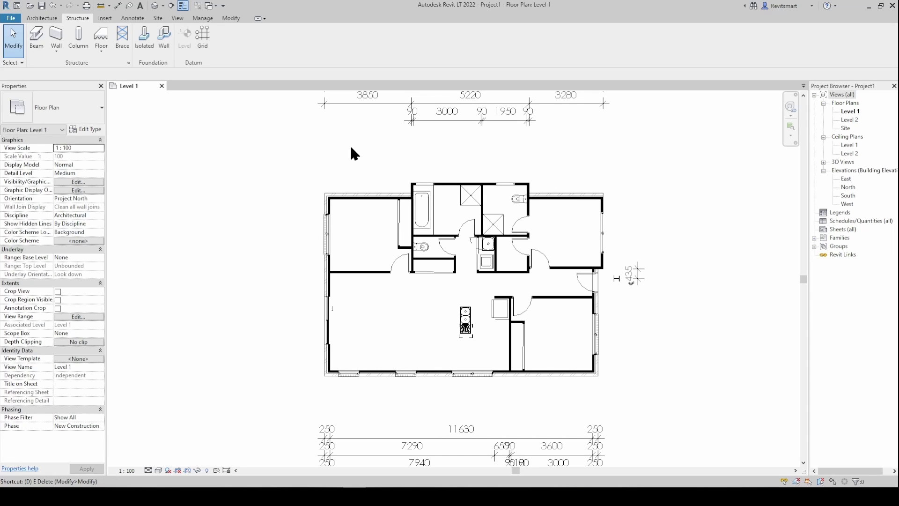
key(d)
key(i)
scroll(324, 196, up, 3)
click(327, 207)
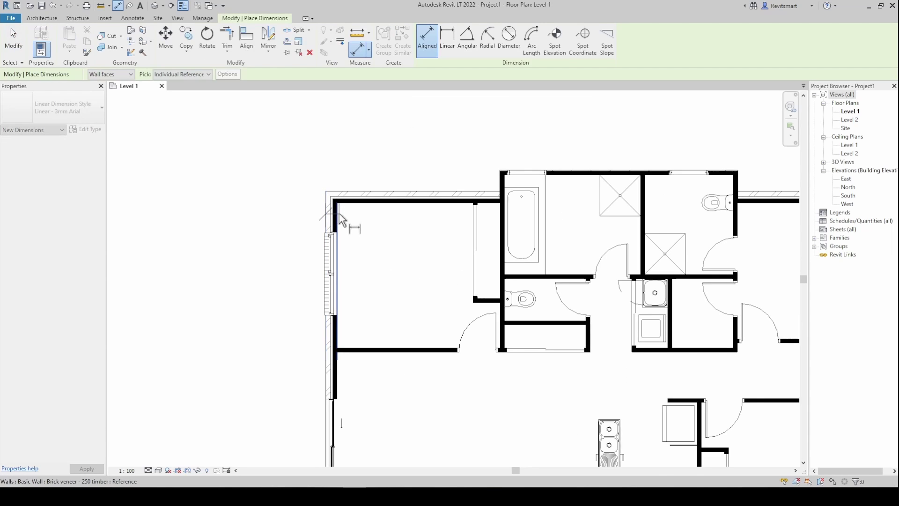
click(336, 213)
scroll(490, 317, up, 2)
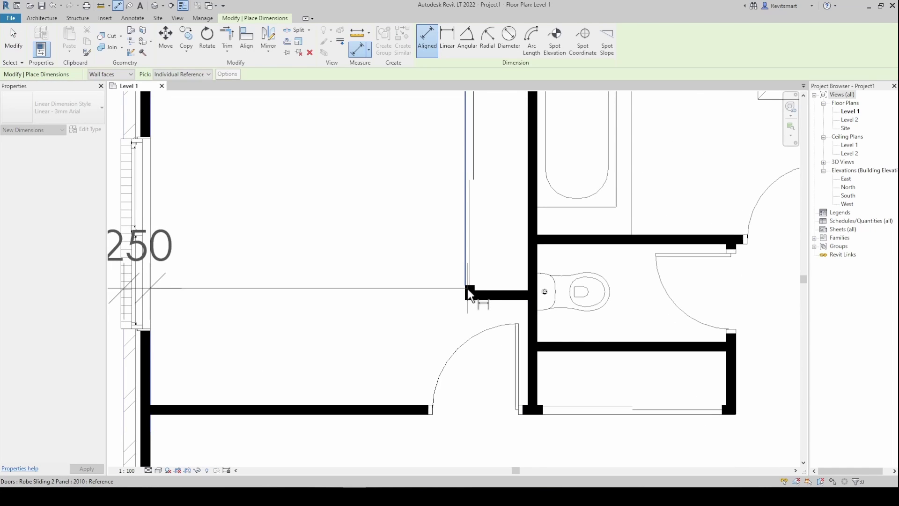
click(464, 293)
click(474, 289)
middle_drag(514, 224, 479, 389)
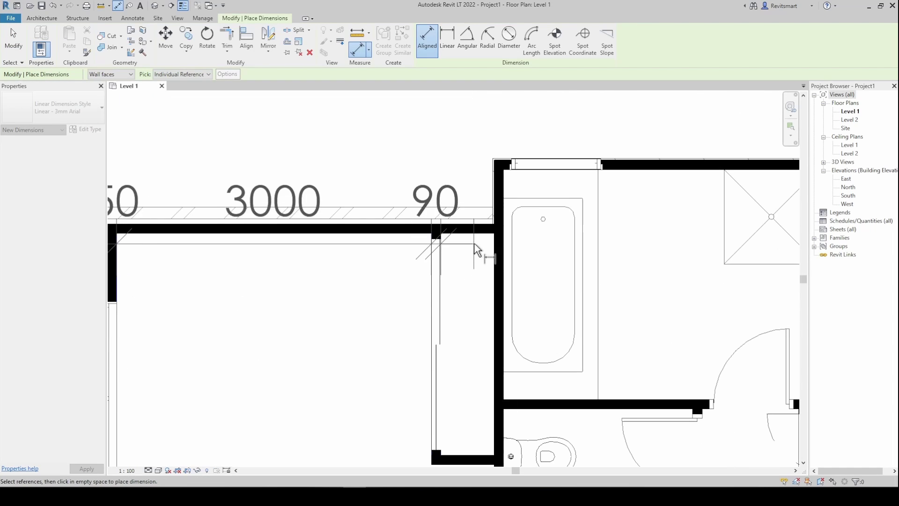
click(496, 278)
middle_drag(508, 257, 423, 397)
Step: Continue the string across the wall between the wet rooms and their east wall, and place it between the building and the segmented north string
scroll(423, 398, down, 2)
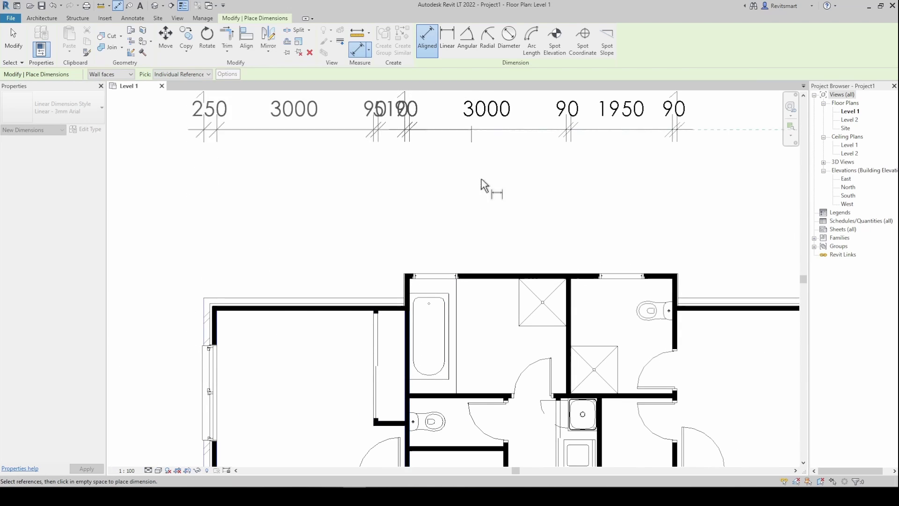
click(566, 348)
click(570, 350)
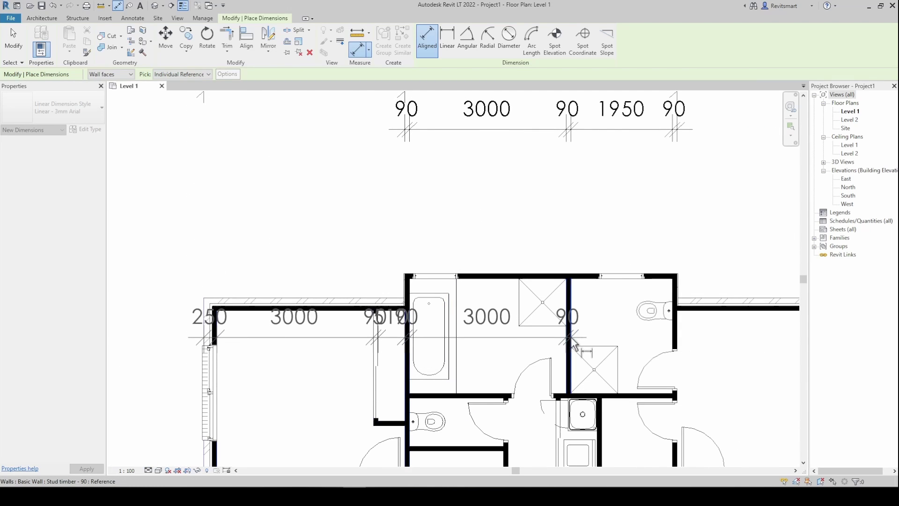
click(674, 344)
middle_drag(704, 290, 626, 321)
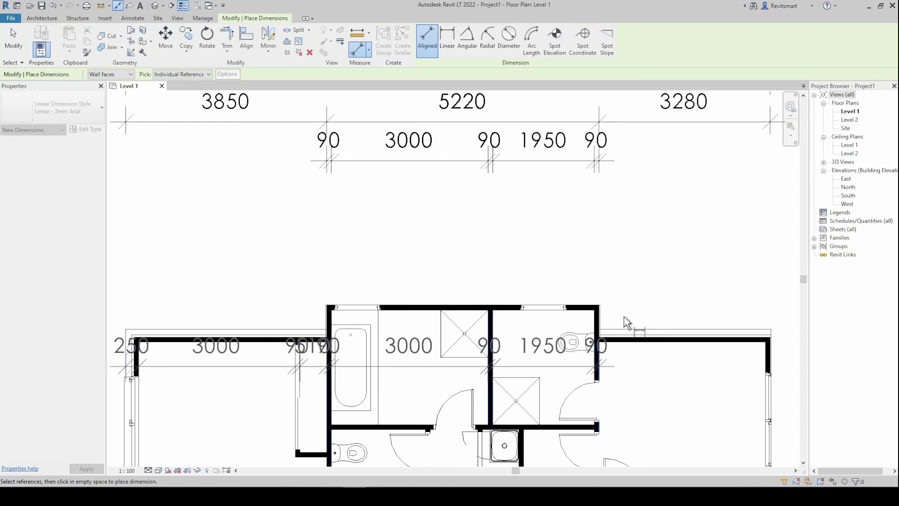
click(685, 203)
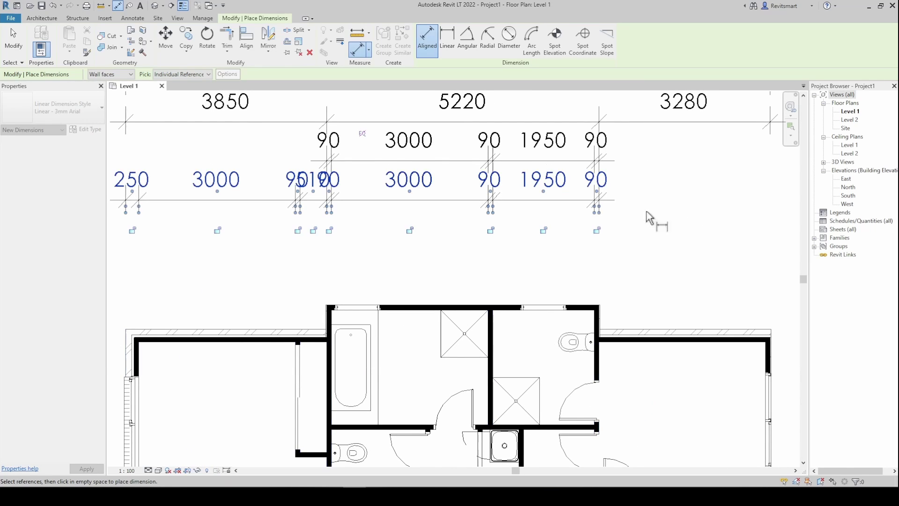
middle_drag(570, 204, 661, 215)
scroll(661, 216, down, 1)
key(Escape)
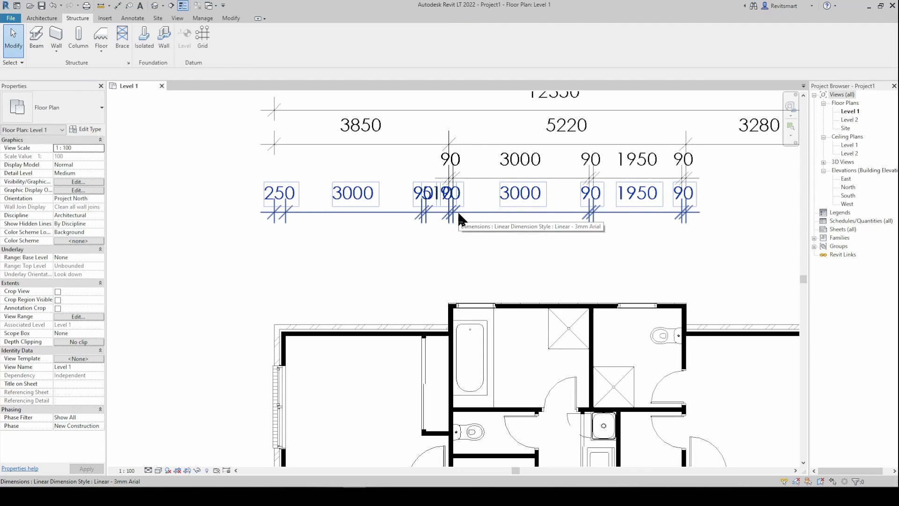
Step: Review the graphics and text parameters in the type properties of the north dimension string nearest the building
middle_drag(456, 235, 390, 151)
scroll(448, 235, down, 2)
scroll(394, 152, down, 1)
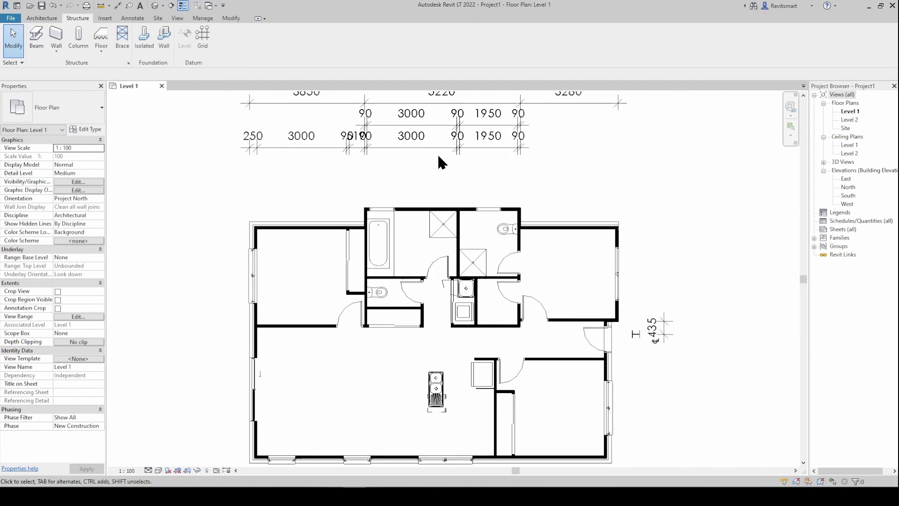
scroll(448, 156, down, 1)
scroll(579, 178, down, 1)
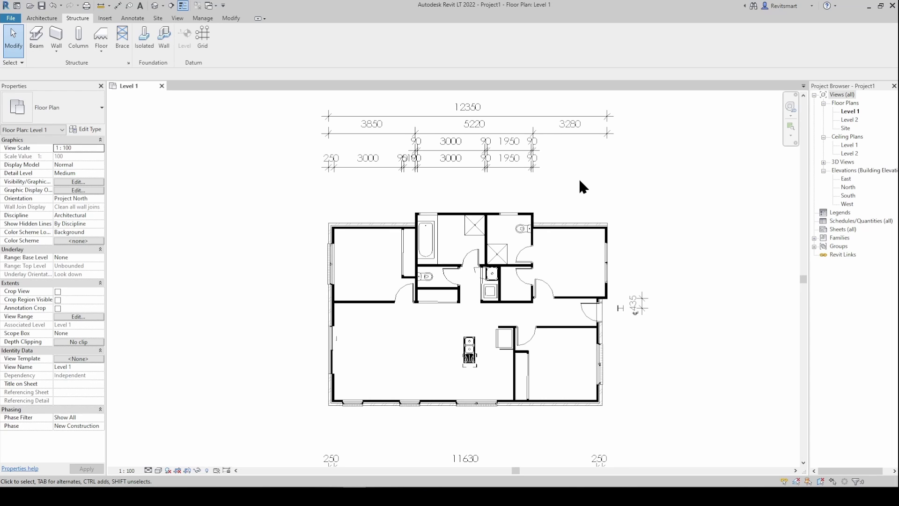
click(454, 167)
click(87, 127)
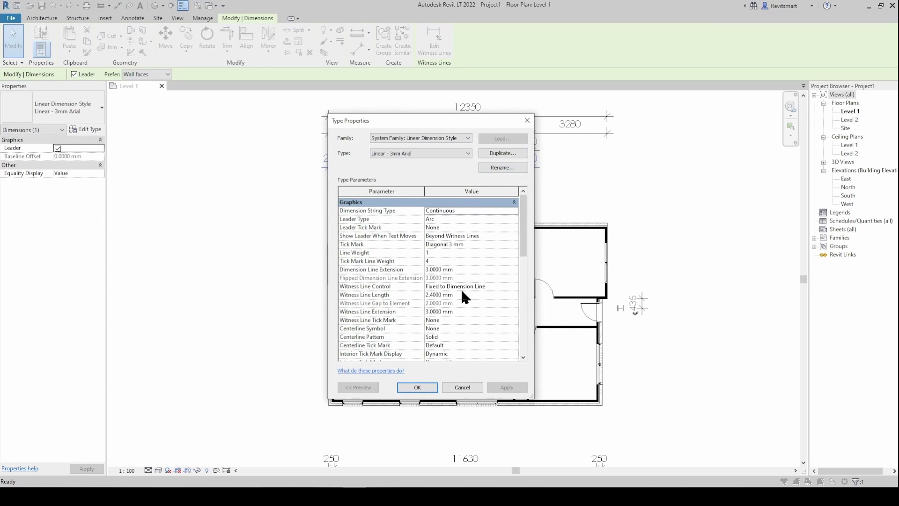
scroll(431, 295, down, 5)
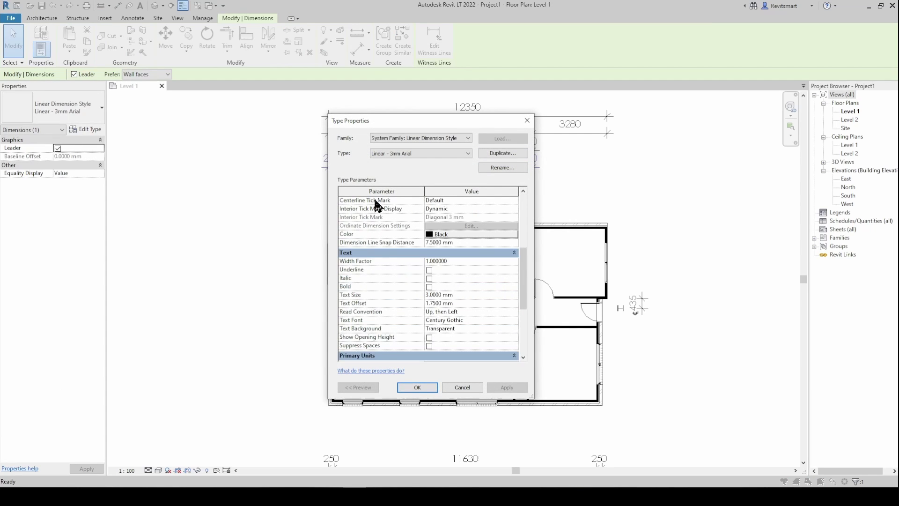
scroll(468, 305, up, 5)
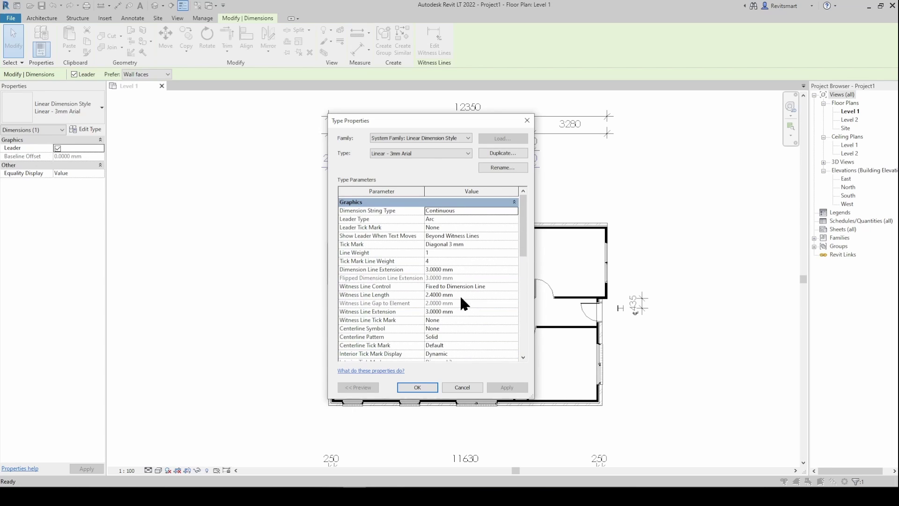
scroll(468, 249, down, 2)
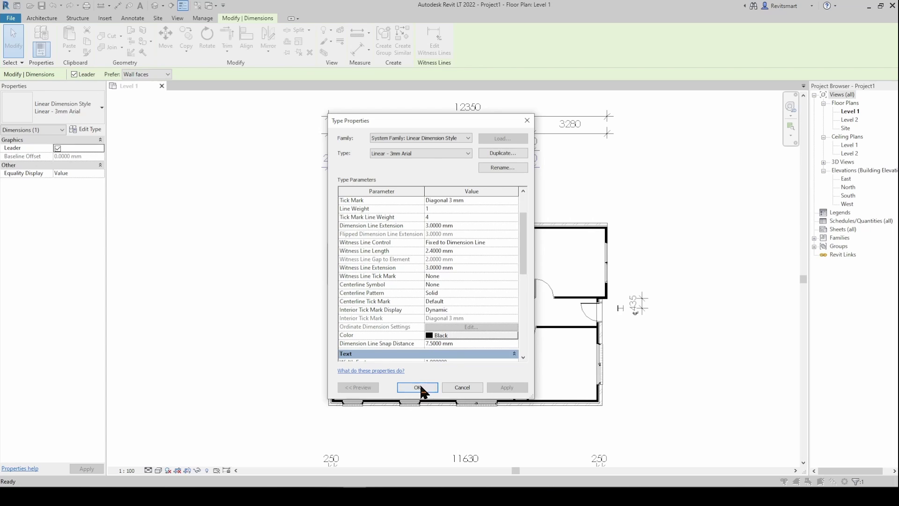
click(417, 387)
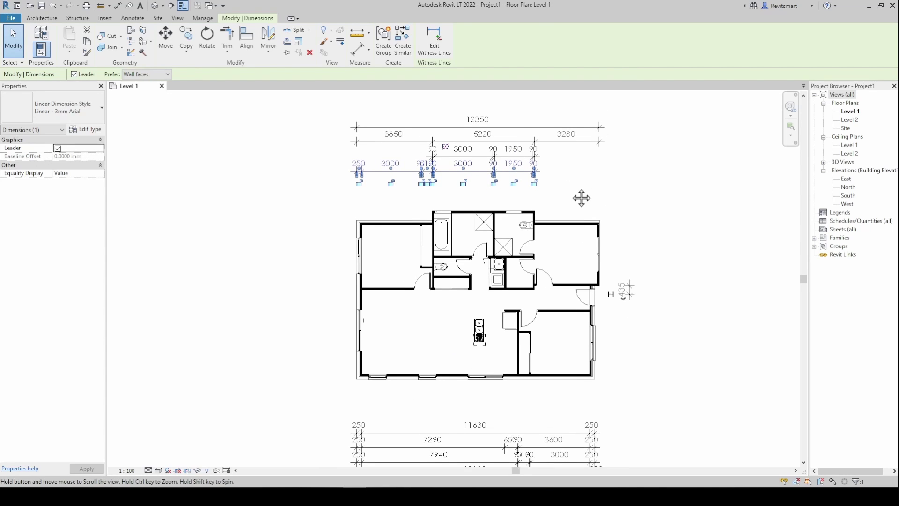
middle_drag(582, 198, 576, 201)
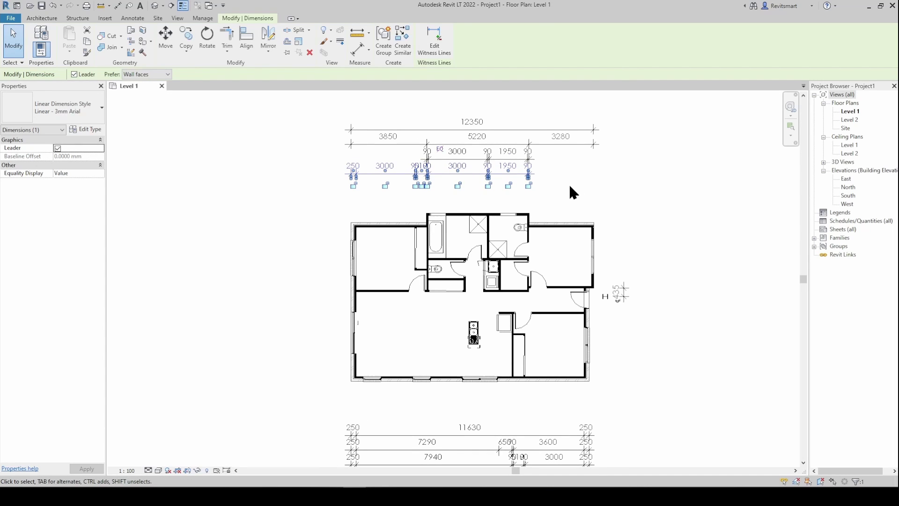